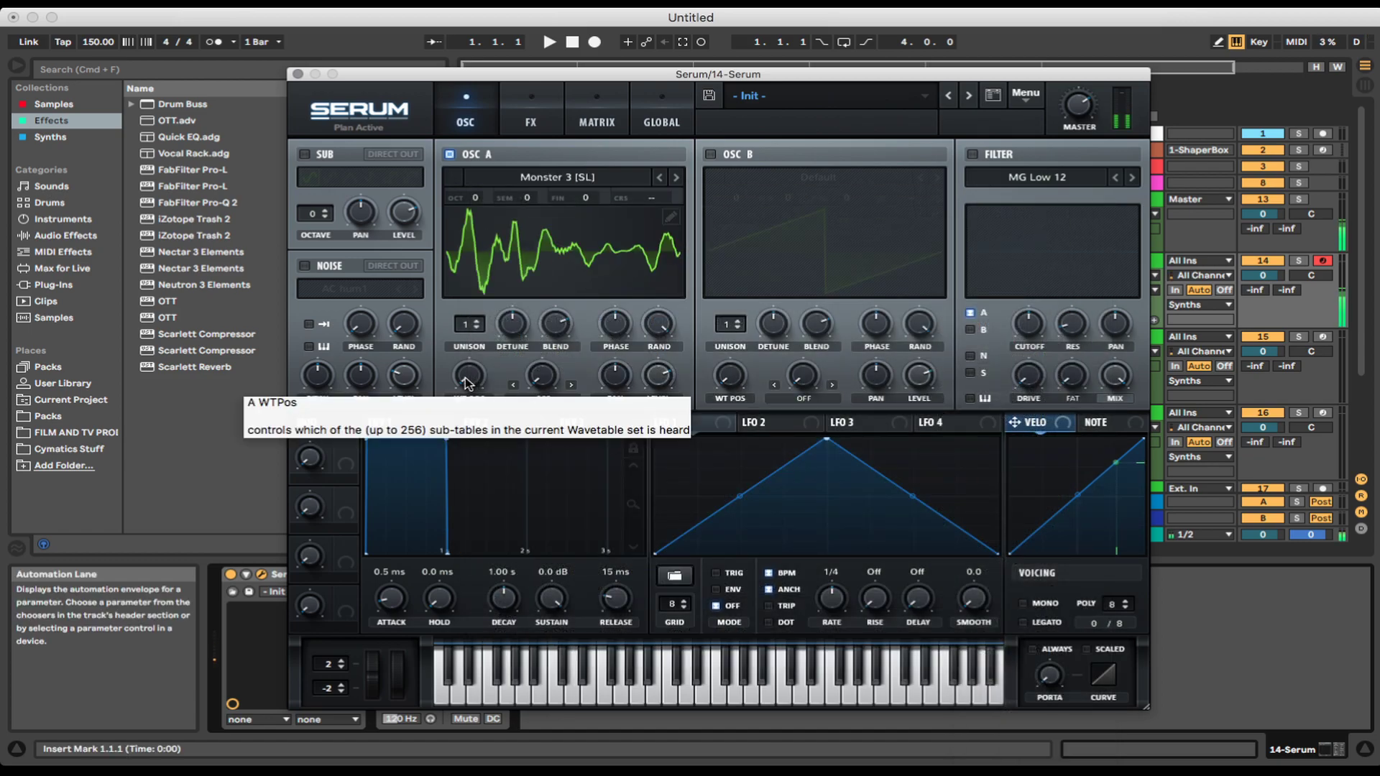
# Raise oscillator A's wavetable position to about the middle and assign LFO 1 to modulate it.
pyautogui.moveTo(464, 378); pyautogui.dragTo(480, 292)
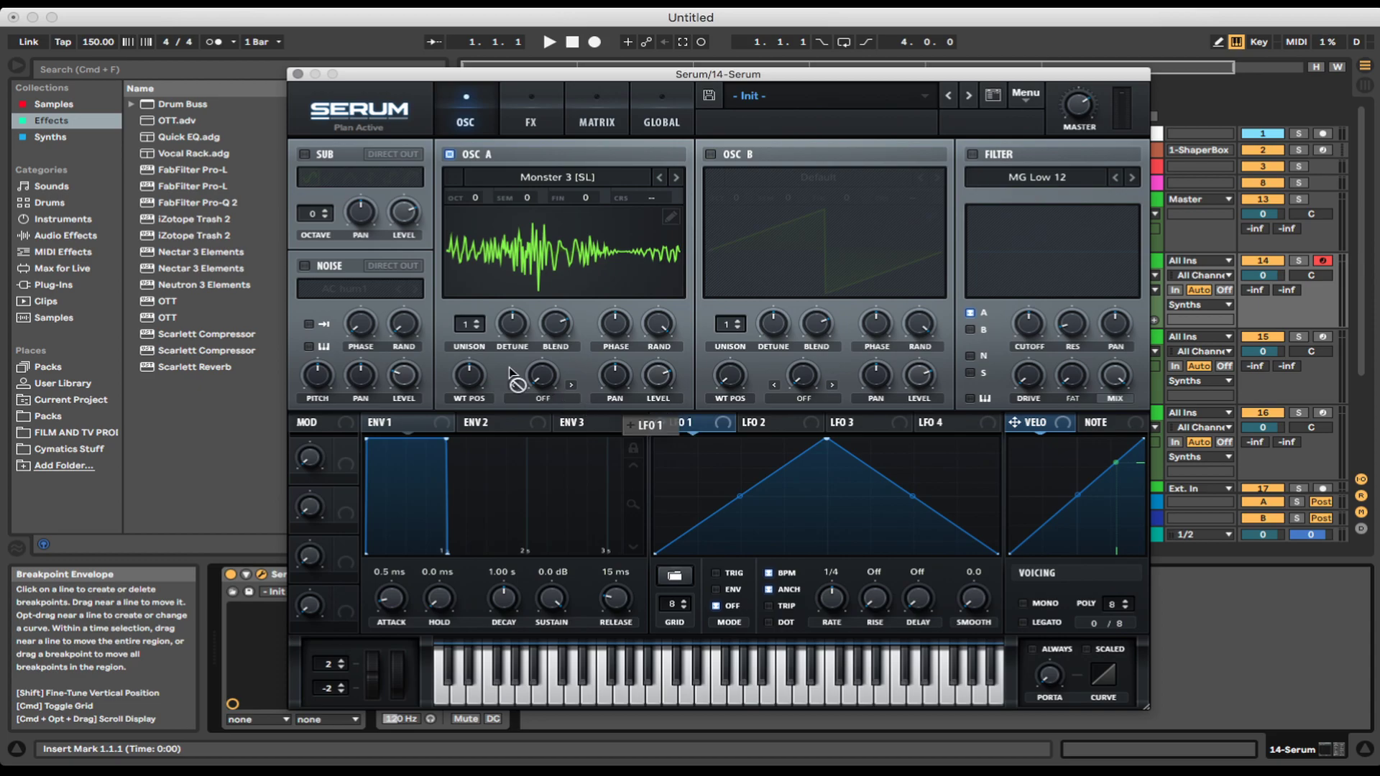
pyautogui.moveTo(454, 355); pyautogui.dragTo(455, 383)
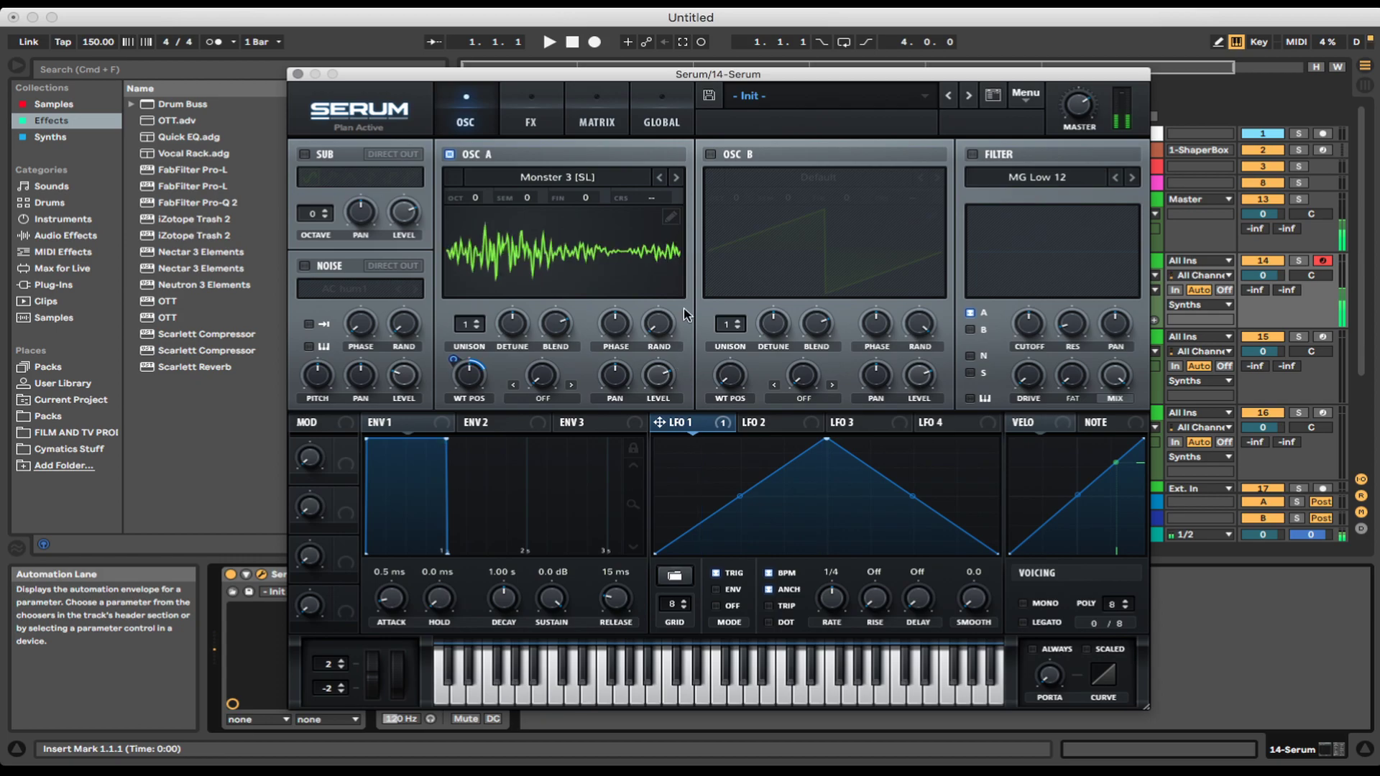
# Enable oscillator B, mute oscillator A, and load the Monster 7 [SL] wavetable from the Spectral category into B.
pyautogui.click(712, 154)
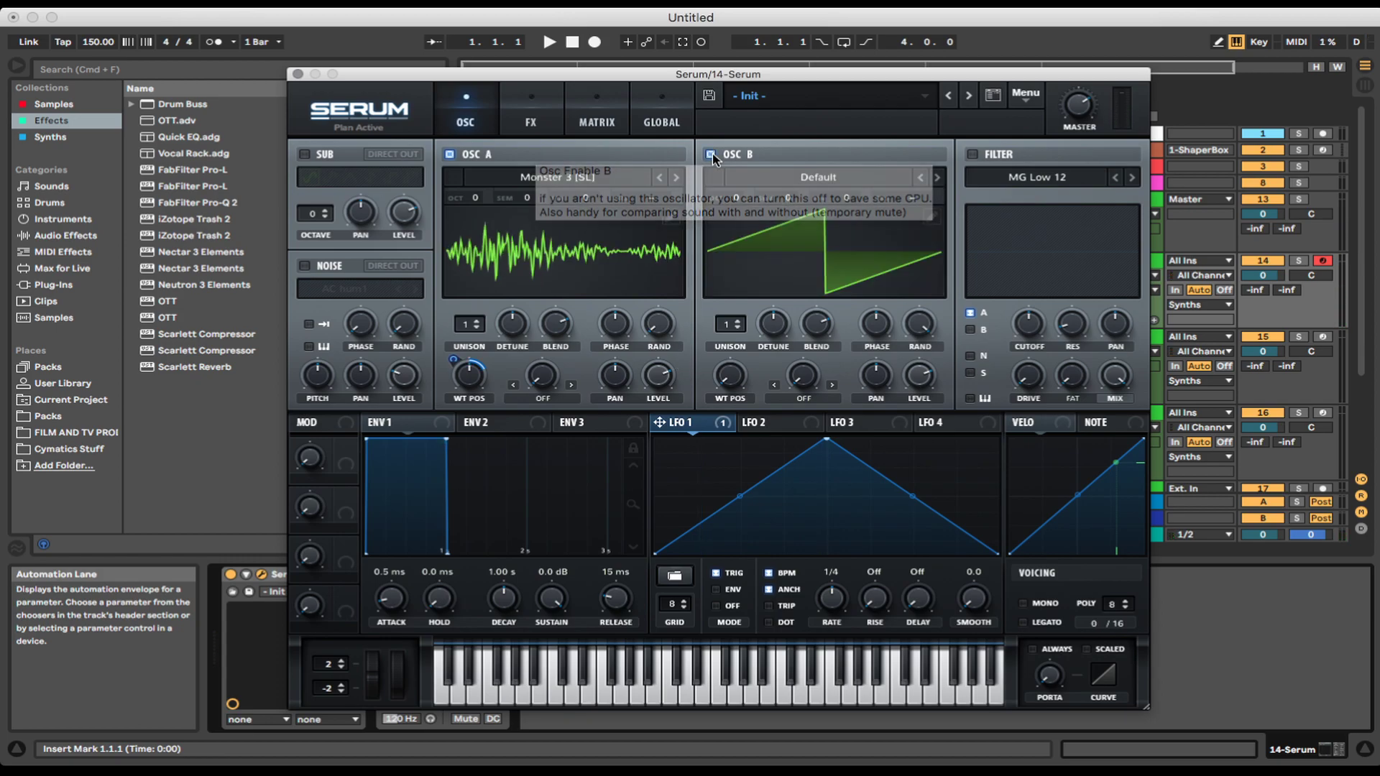
pyautogui.click(449, 155)
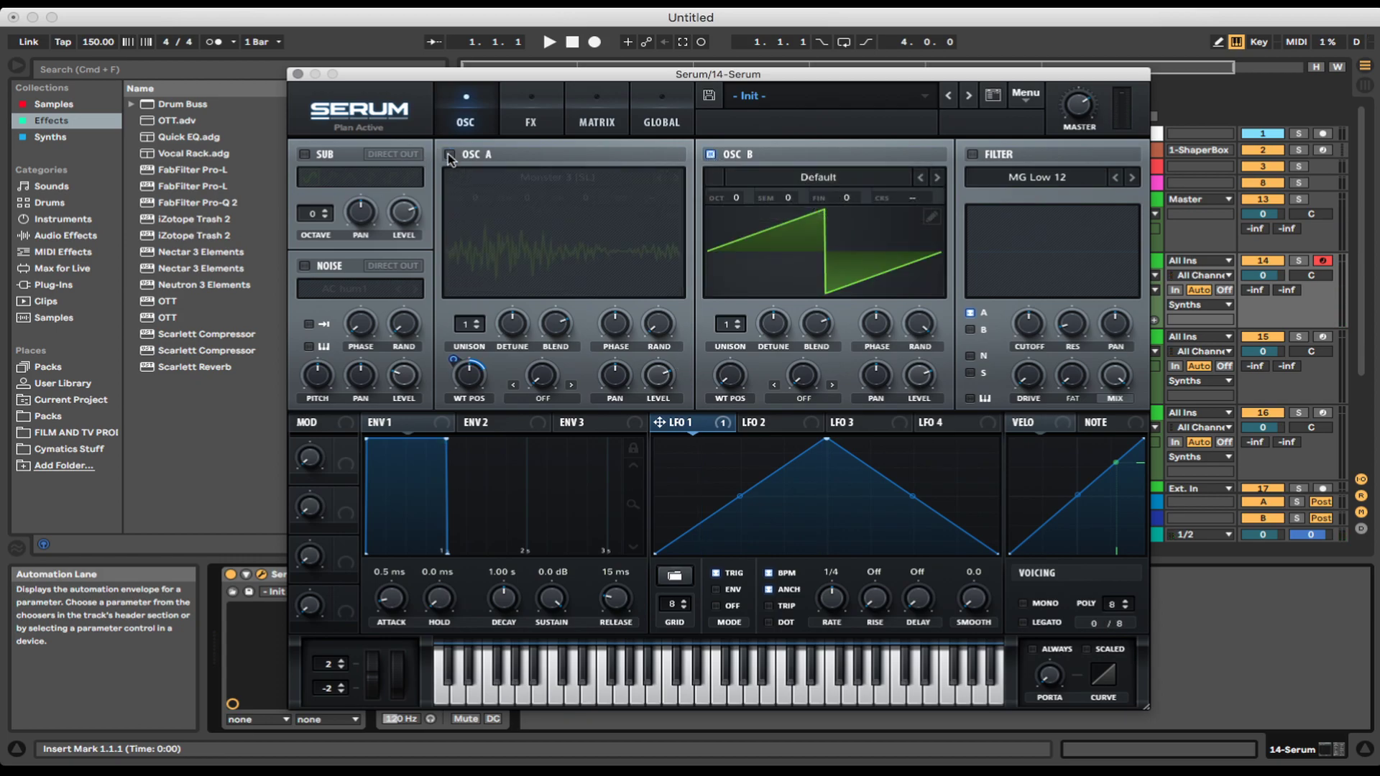
pyautogui.click(810, 179)
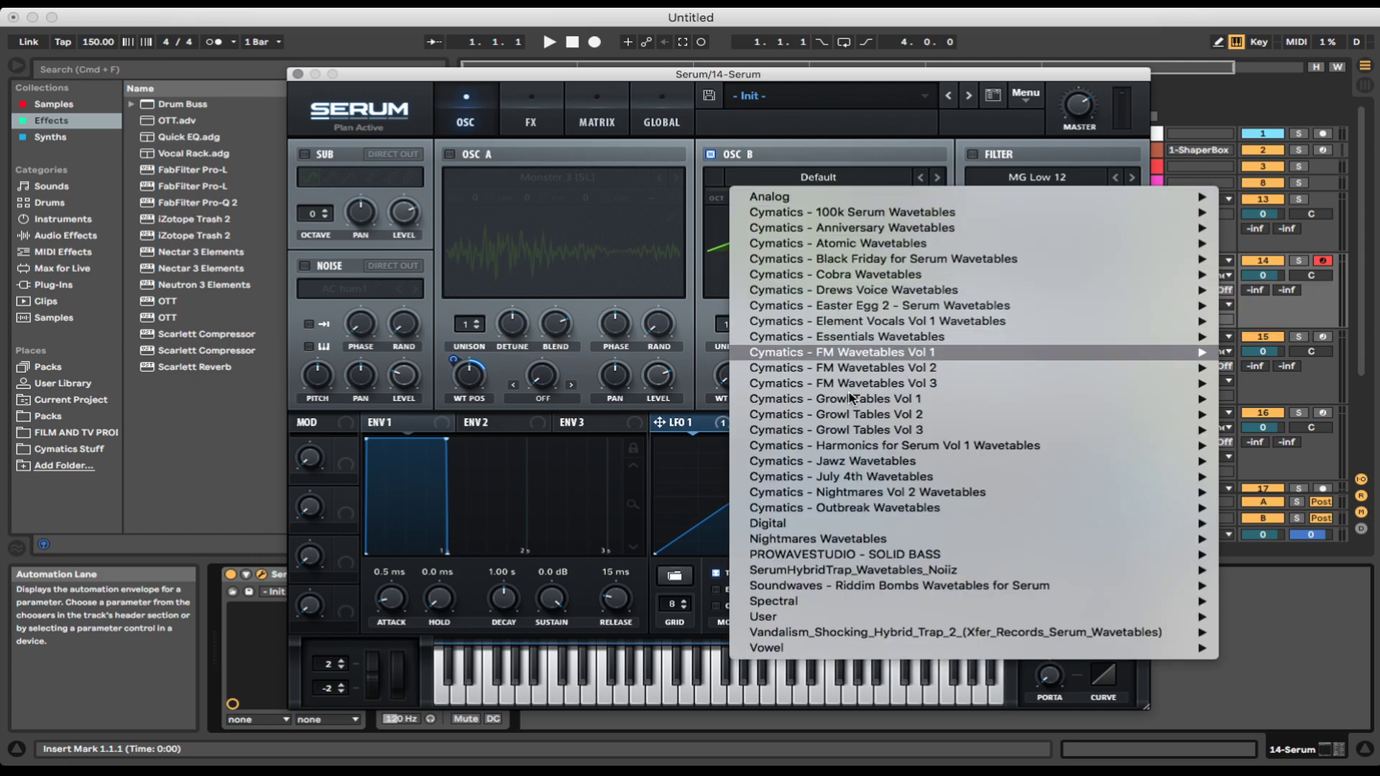
pyautogui.moveTo(816, 603)
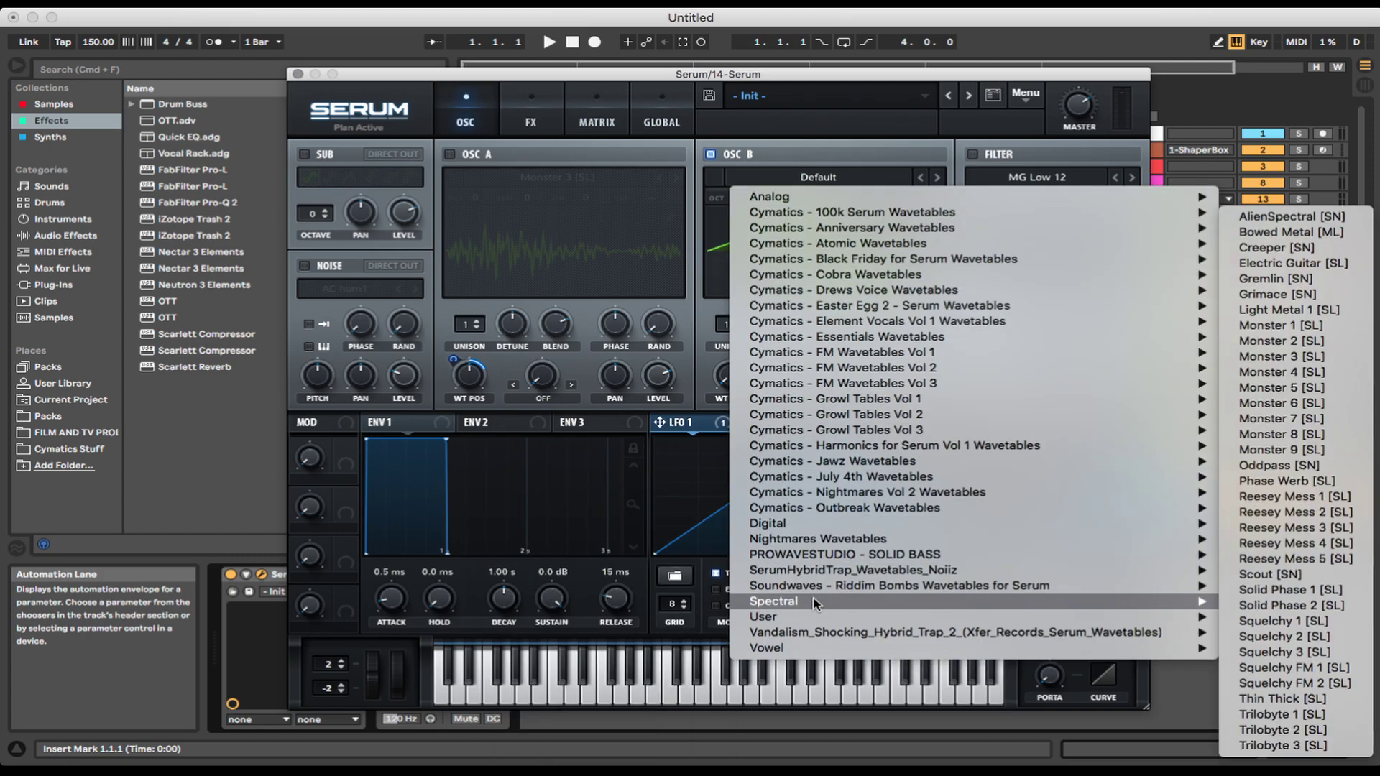
pyautogui.click(1305, 419)
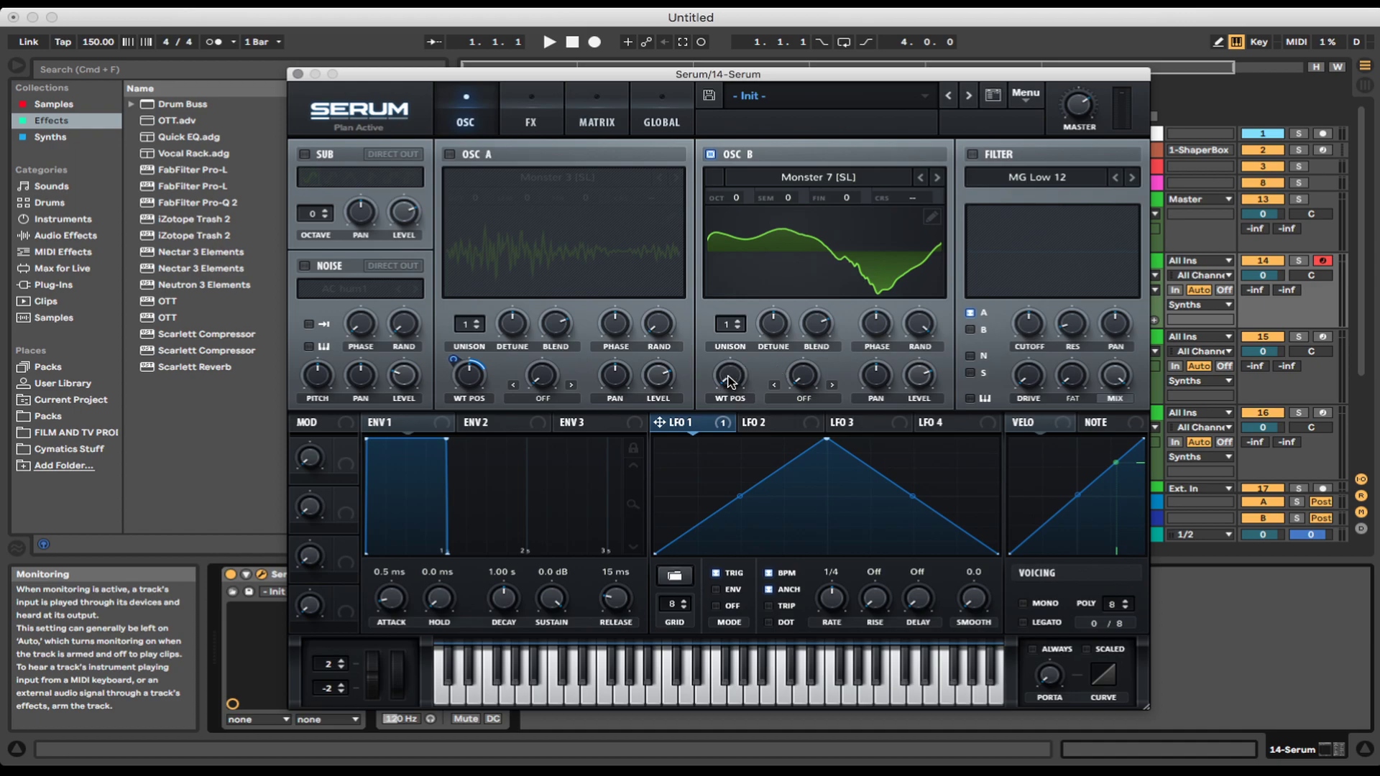
# Raise oscillator B's wavetable position and modulate it with LFO 1, and turn oscillator A back on.
pyautogui.rightClick(729, 379)
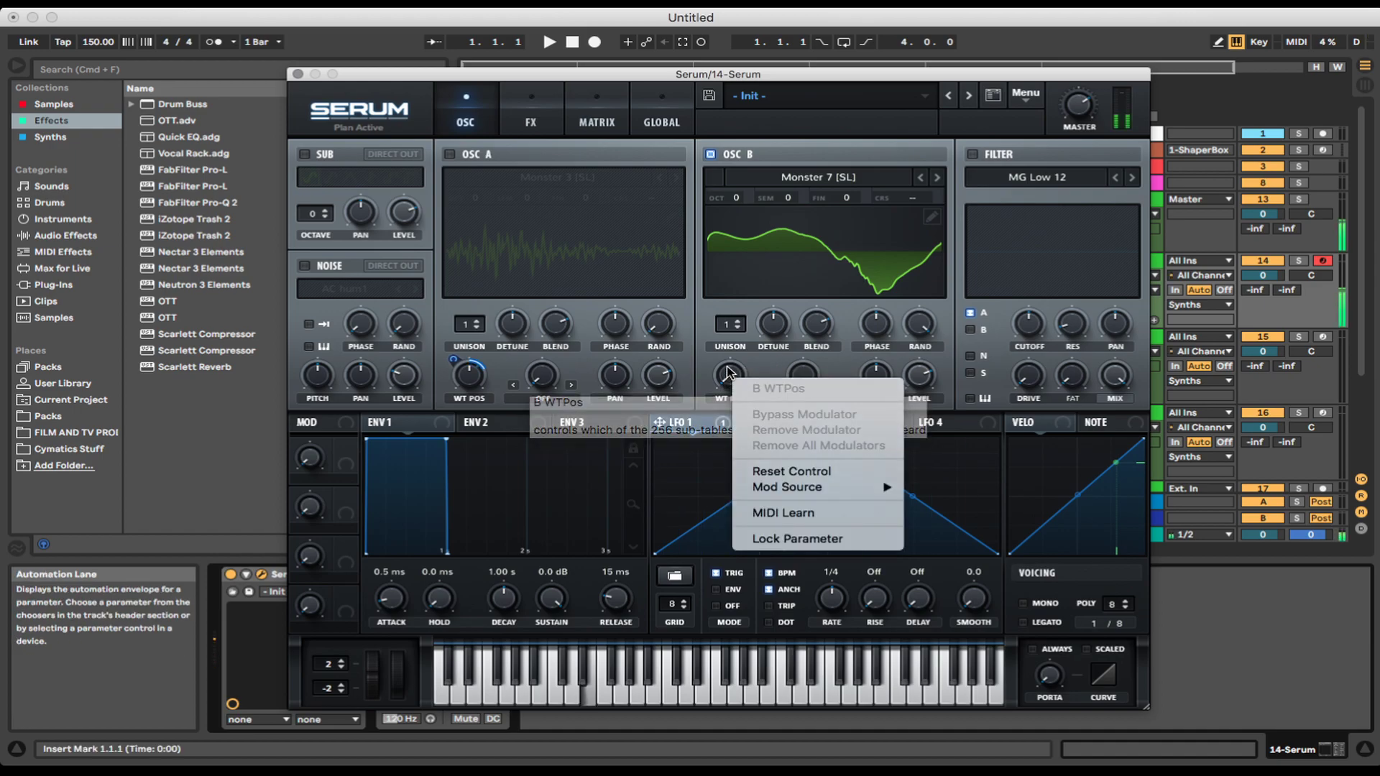
pyautogui.press('Escape')
pyautogui.rightClick(729, 375)
pyautogui.press('Escape')
pyautogui.moveTo(729, 388); pyautogui.dragTo(753, 298)
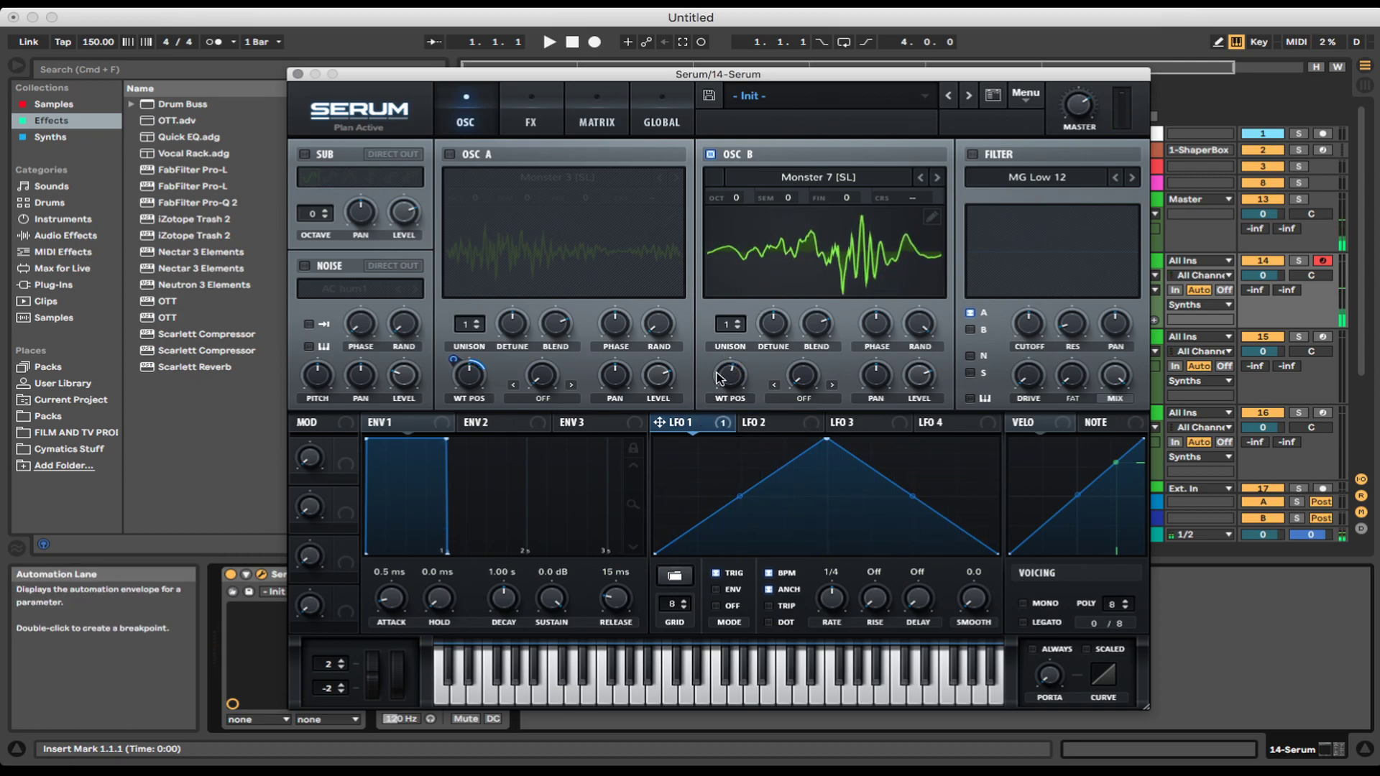
pyautogui.moveTo(690, 424); pyautogui.dragTo(721, 363)
pyautogui.click(449, 155)
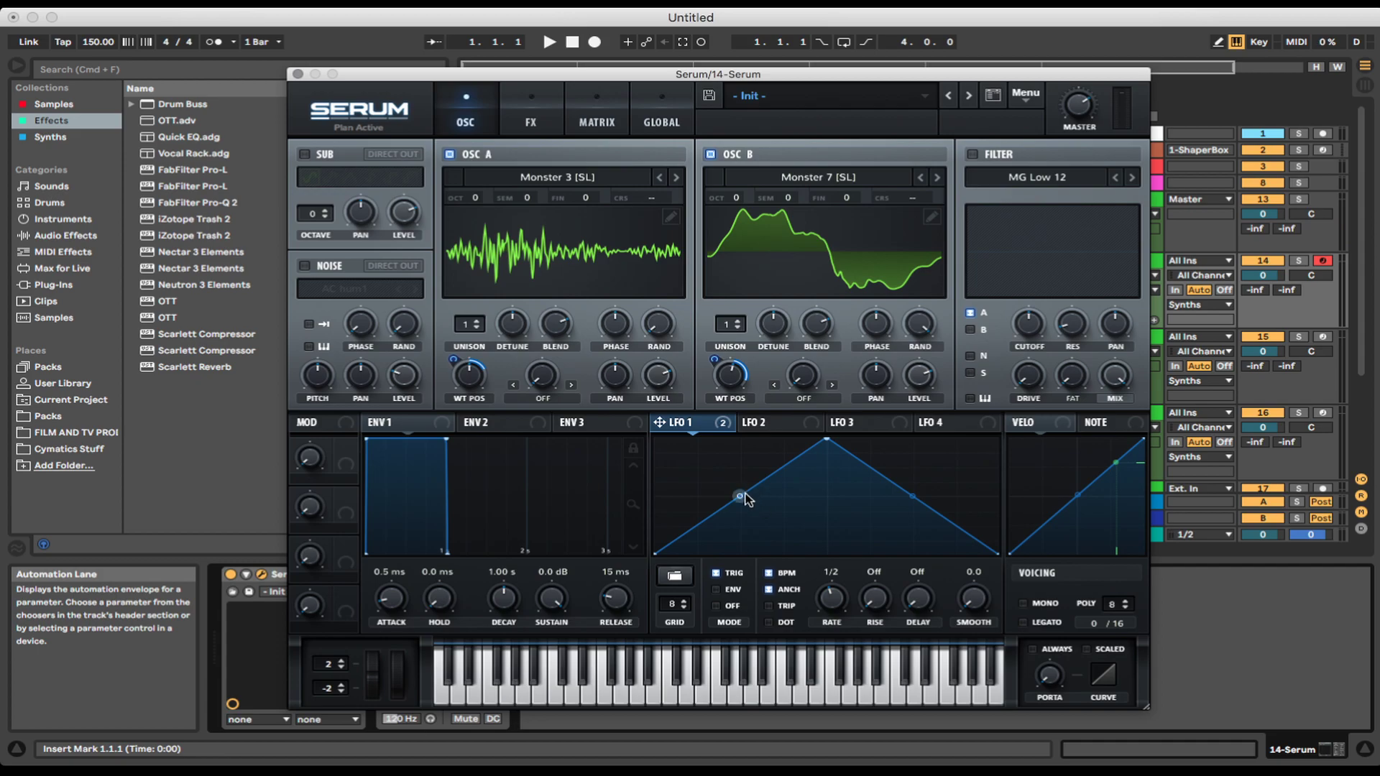
# Bow both the rising and falling slopes of LFO 1 outward into a rounded dome shape.
pyautogui.moveTo(744, 496); pyautogui.dragTo(708, 457)
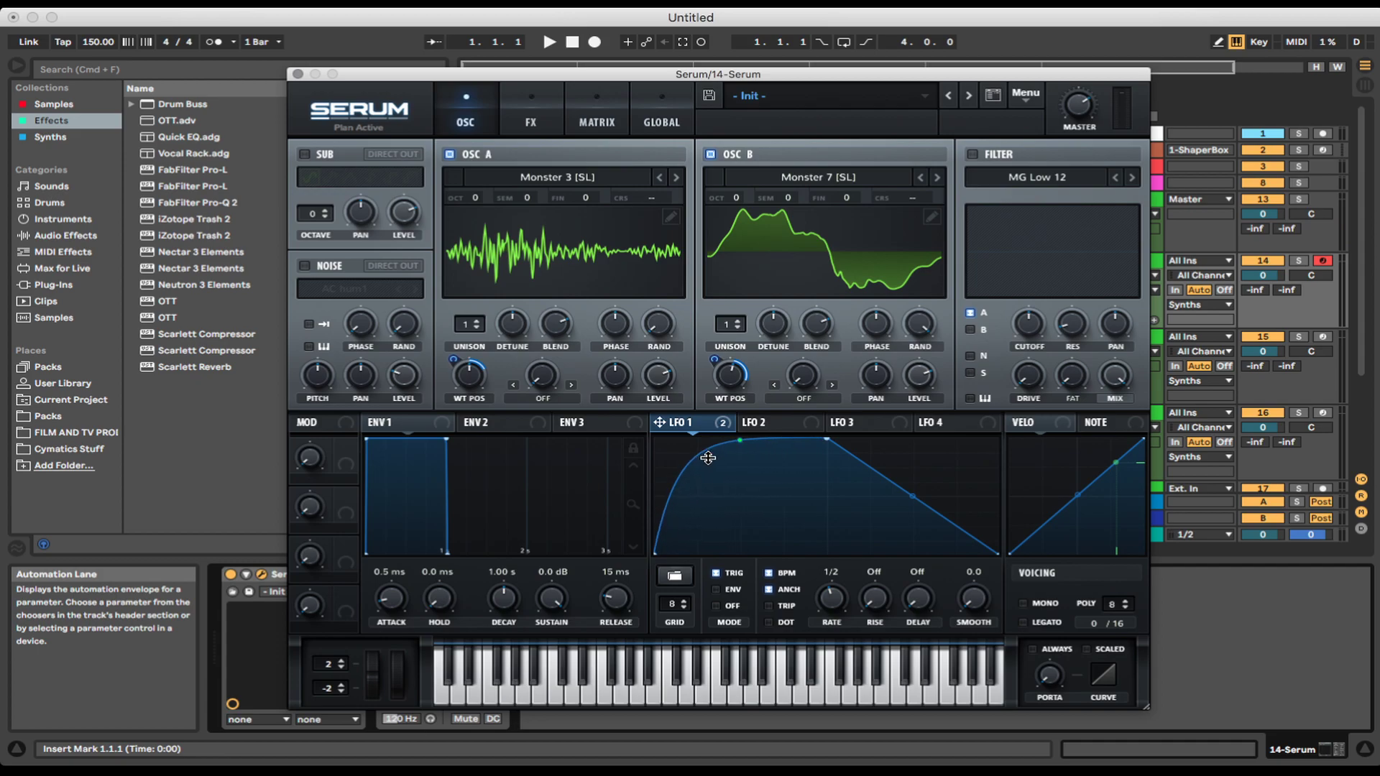
pyautogui.moveTo(915, 507); pyautogui.dragTo(941, 480)
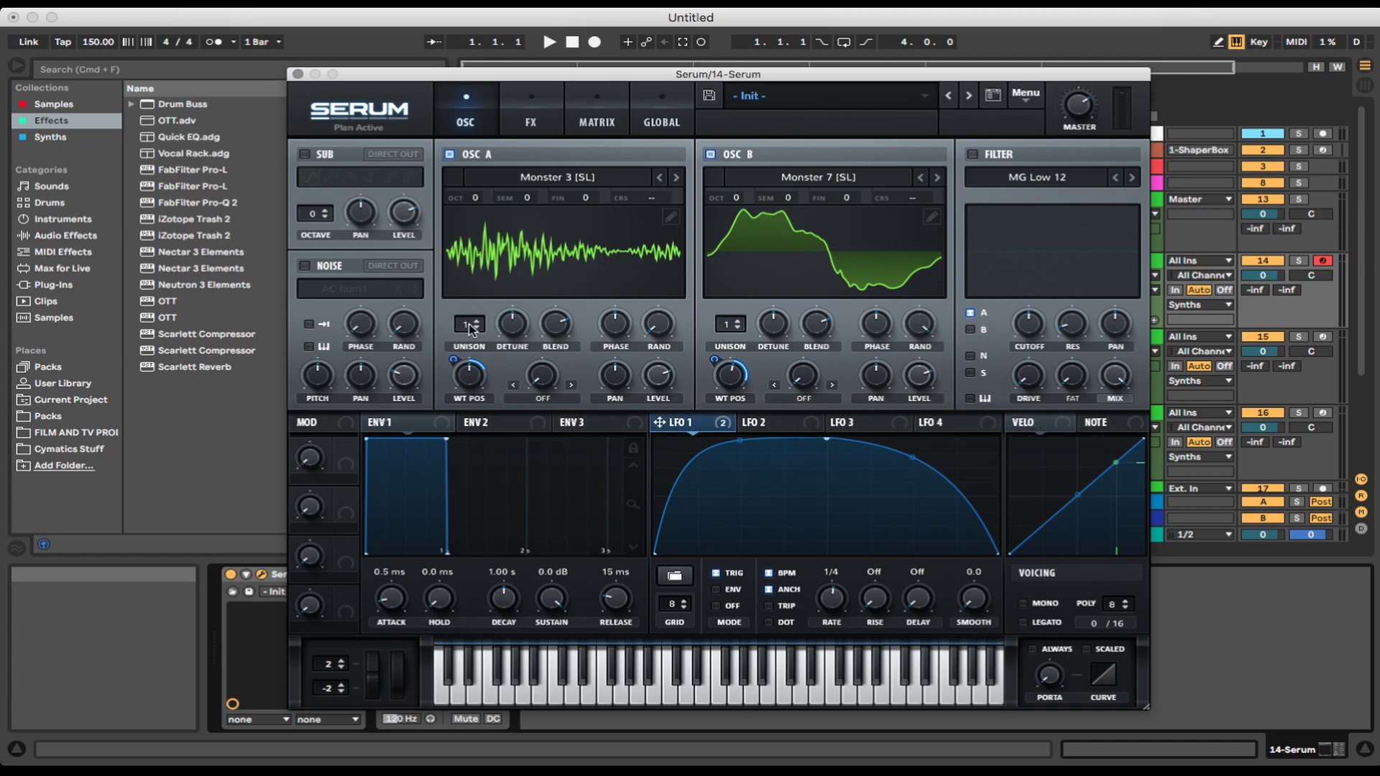
# Set unison to 7 voices on oscillator A and 5 on oscillator B, lowering the detune on both.
pyautogui.moveTo(471, 327); pyautogui.dragTo(477, 236)
pyautogui.moveTo(513, 325); pyautogui.dragTo(505, 393)
pyautogui.press('d')
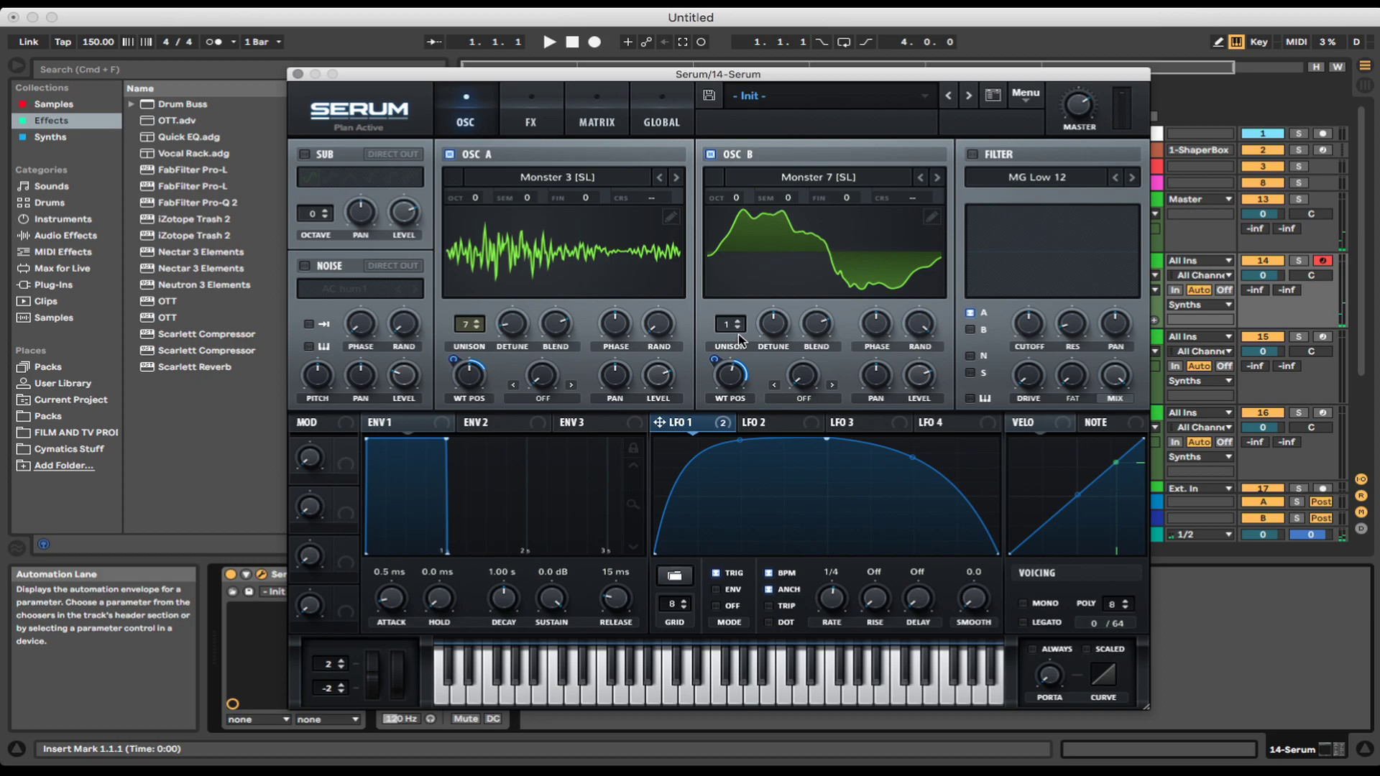
pyautogui.moveTo(732, 331); pyautogui.dragTo(726, 267)
pyautogui.moveTo(773, 325); pyautogui.dragTo(769, 397)
# Enable the filter for both oscillators A and B and choose the HN 12 multi filter type.
pyautogui.click(975, 155)
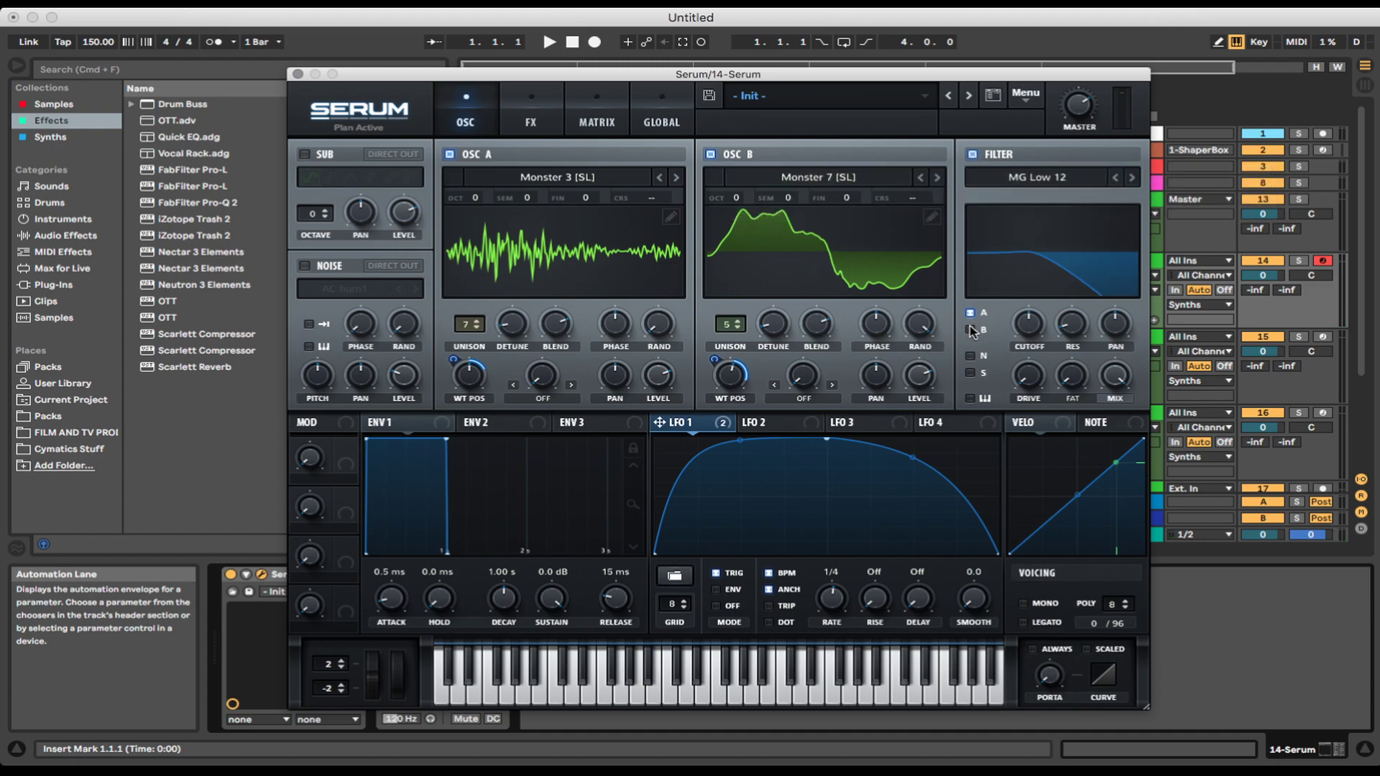
pyautogui.click(1058, 178)
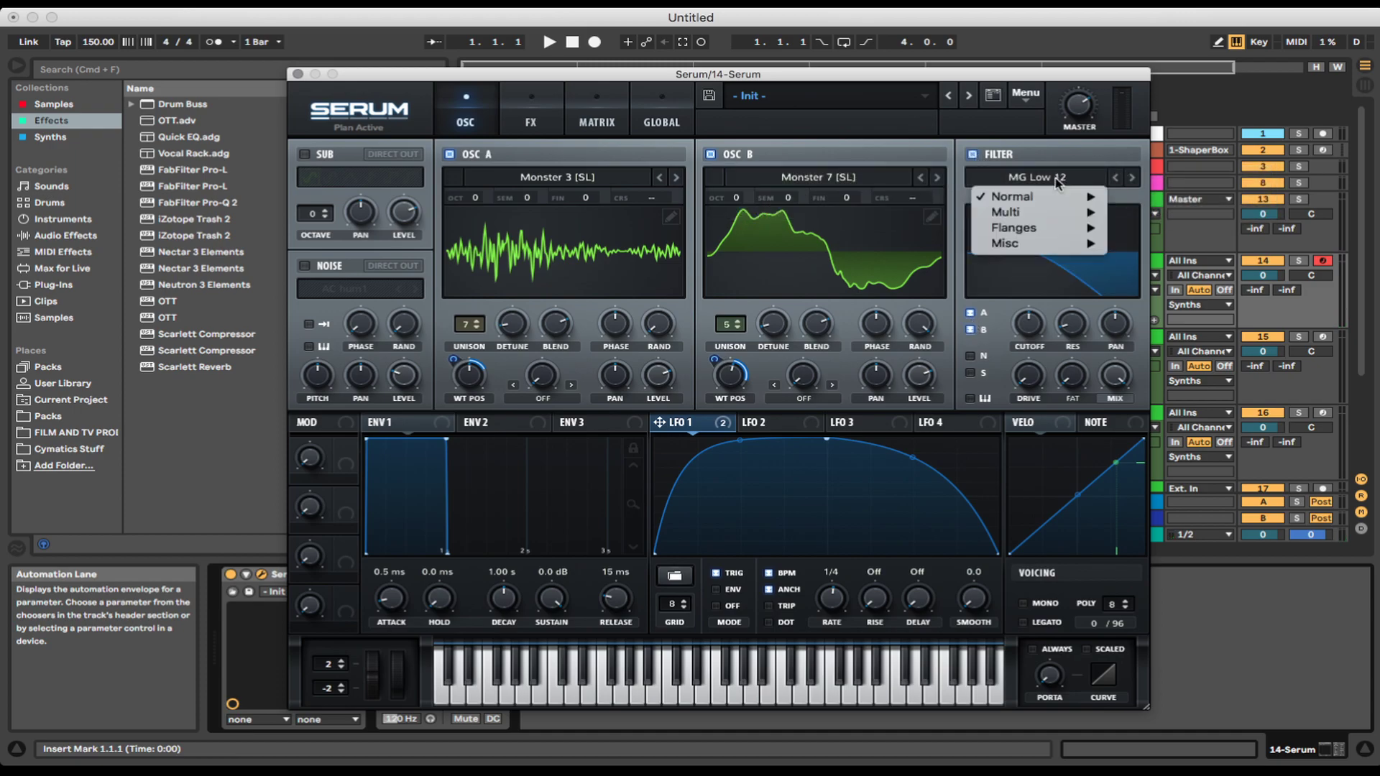
pyautogui.moveTo(1018, 248)
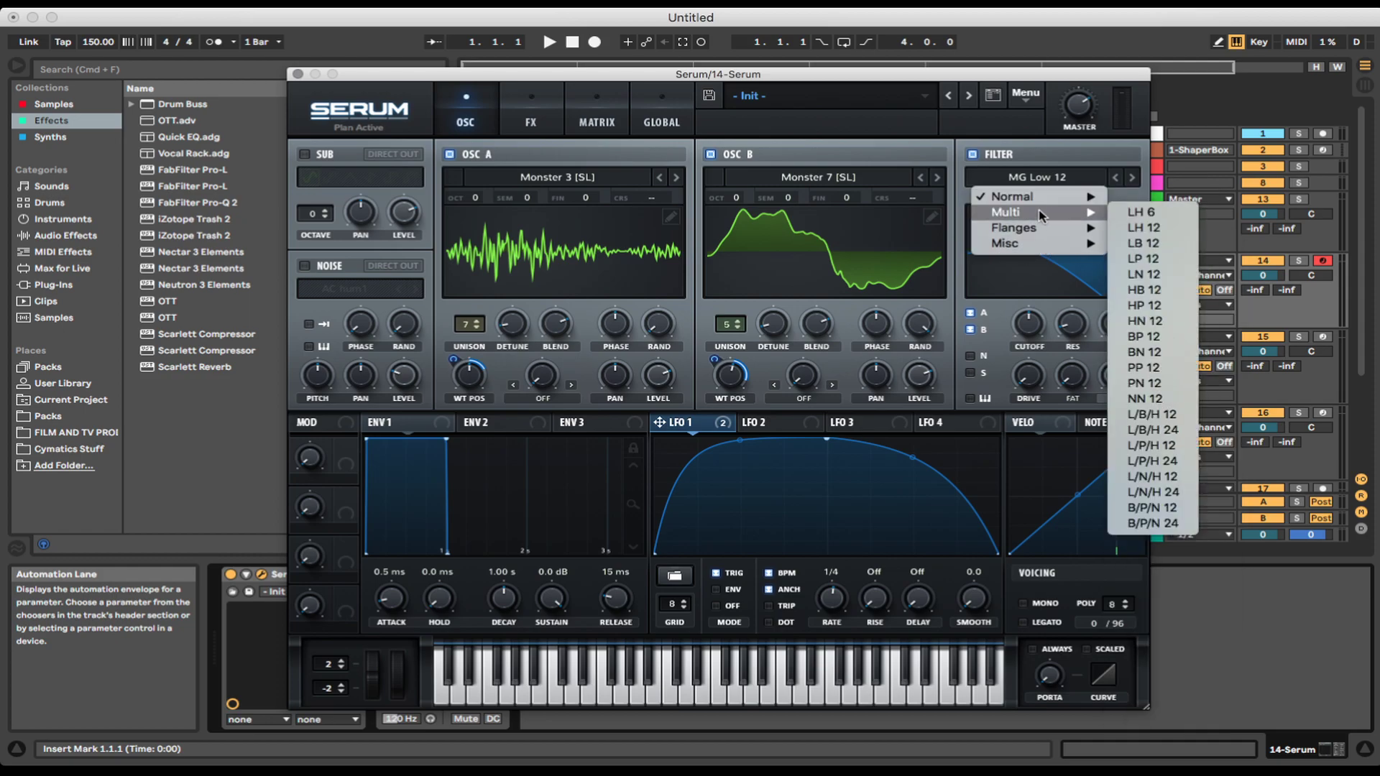
pyautogui.click(1148, 324)
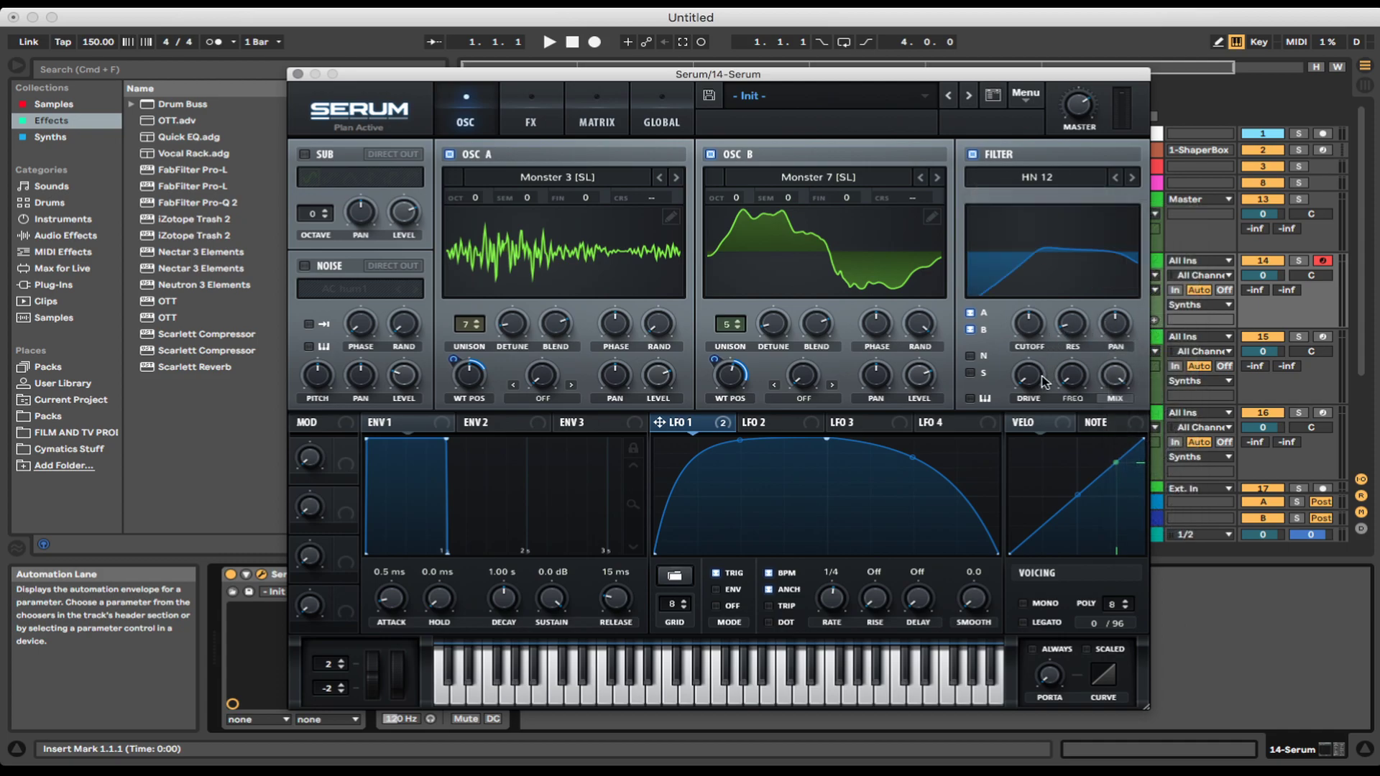
# Raise the filter's Freq so the notch sits near the high end, and slightly lower the cutoff.
pyautogui.moveTo(1072, 379); pyautogui.dragTo(1116, 253)
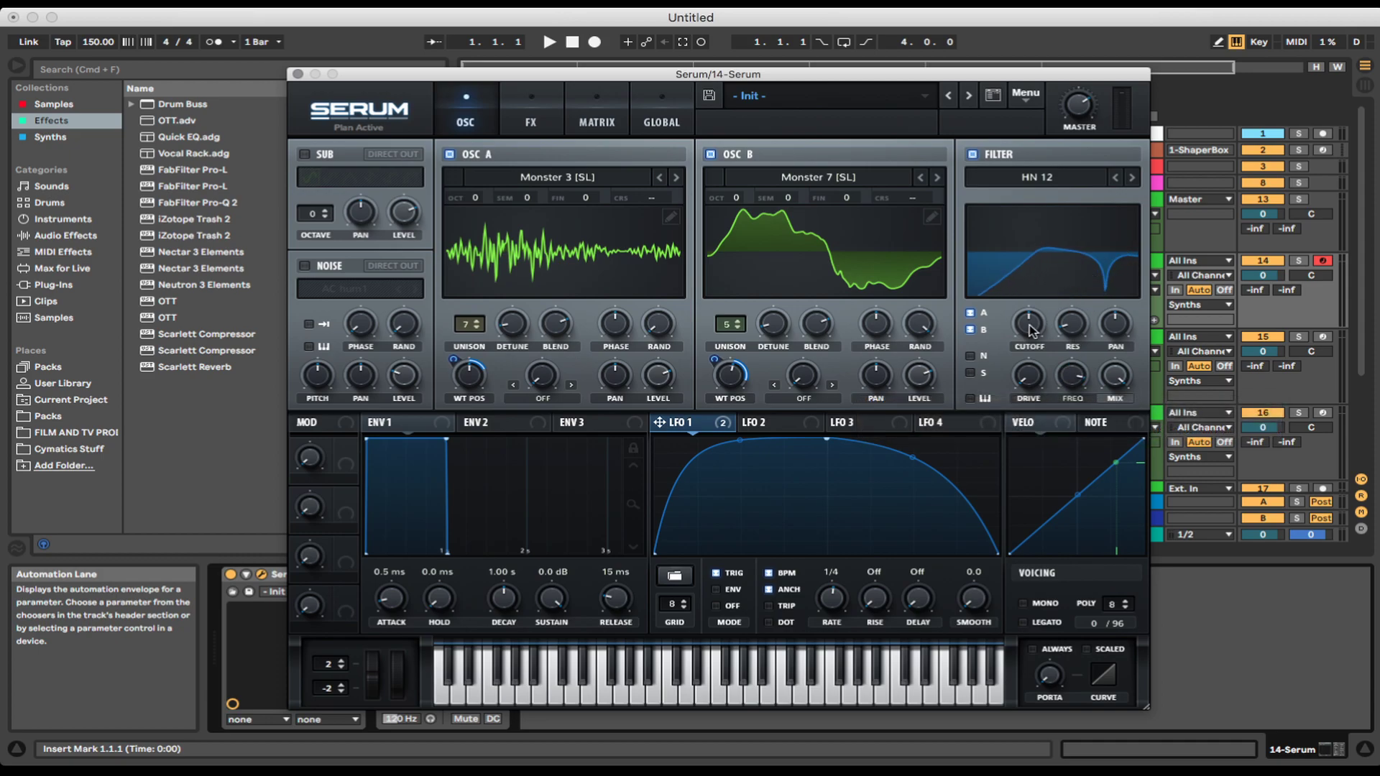
pyautogui.moveTo(1031, 328); pyautogui.dragTo(1018, 339)
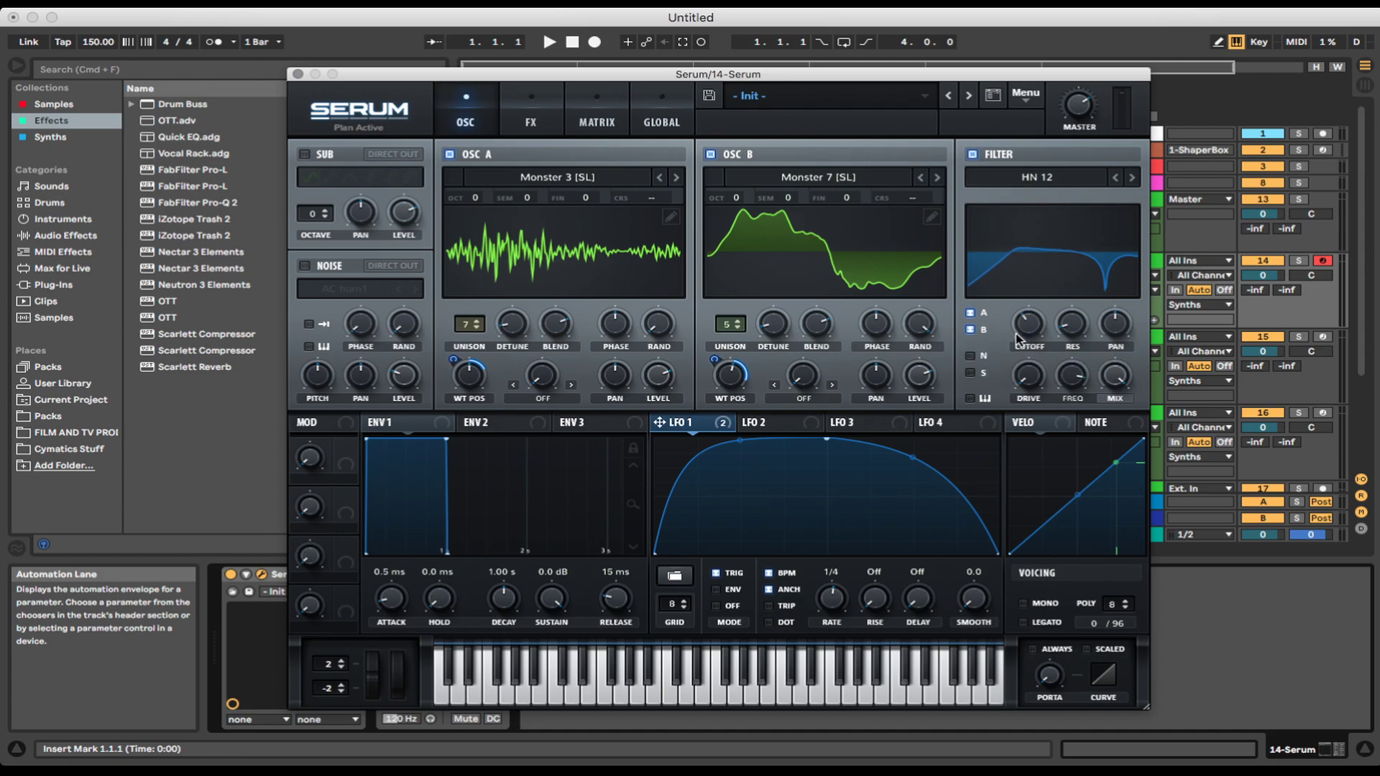
# Shape LFO 2 with an outward-bowed rise and an inward-curved fall.
pyautogui.click(783, 428)
pyautogui.moveTo(740, 501); pyautogui.dragTo(685, 464)
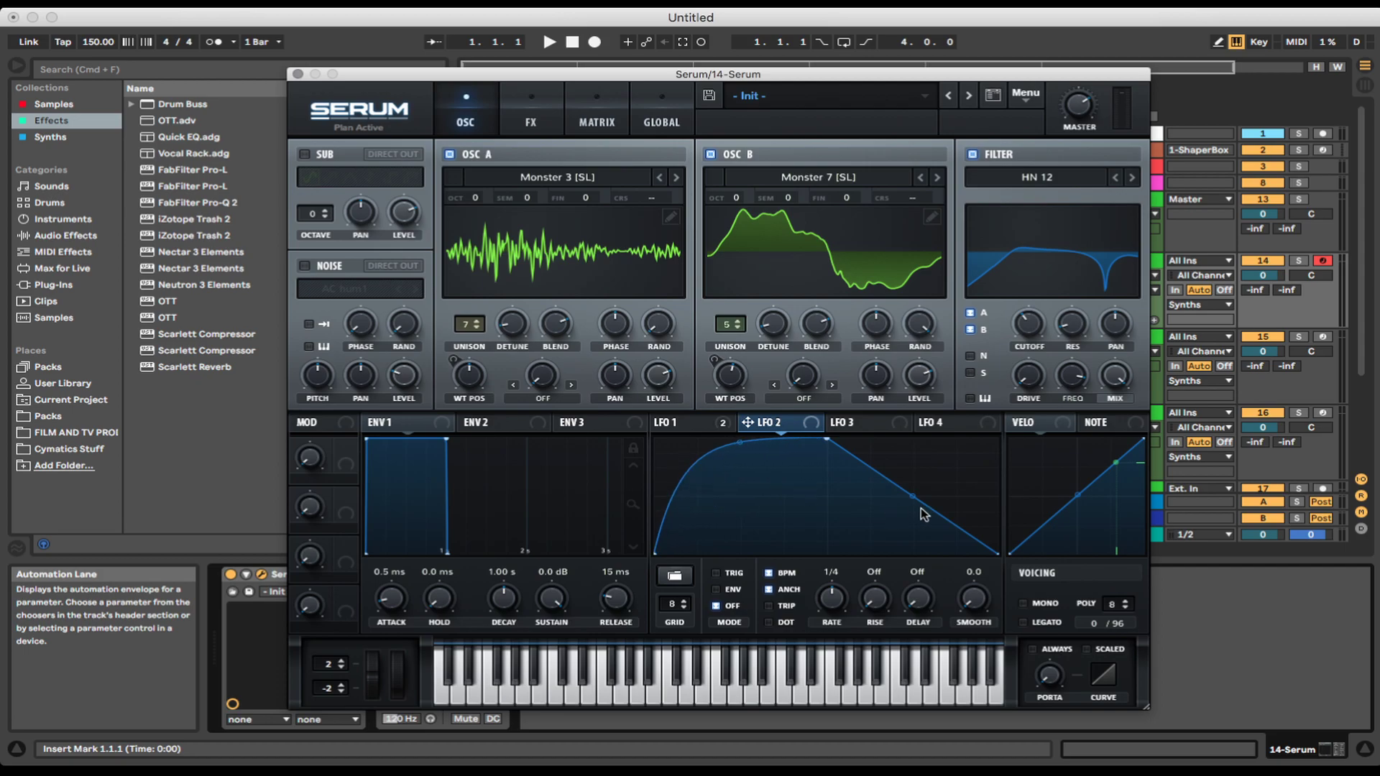
pyautogui.moveTo(913, 496); pyautogui.dragTo(915, 515)
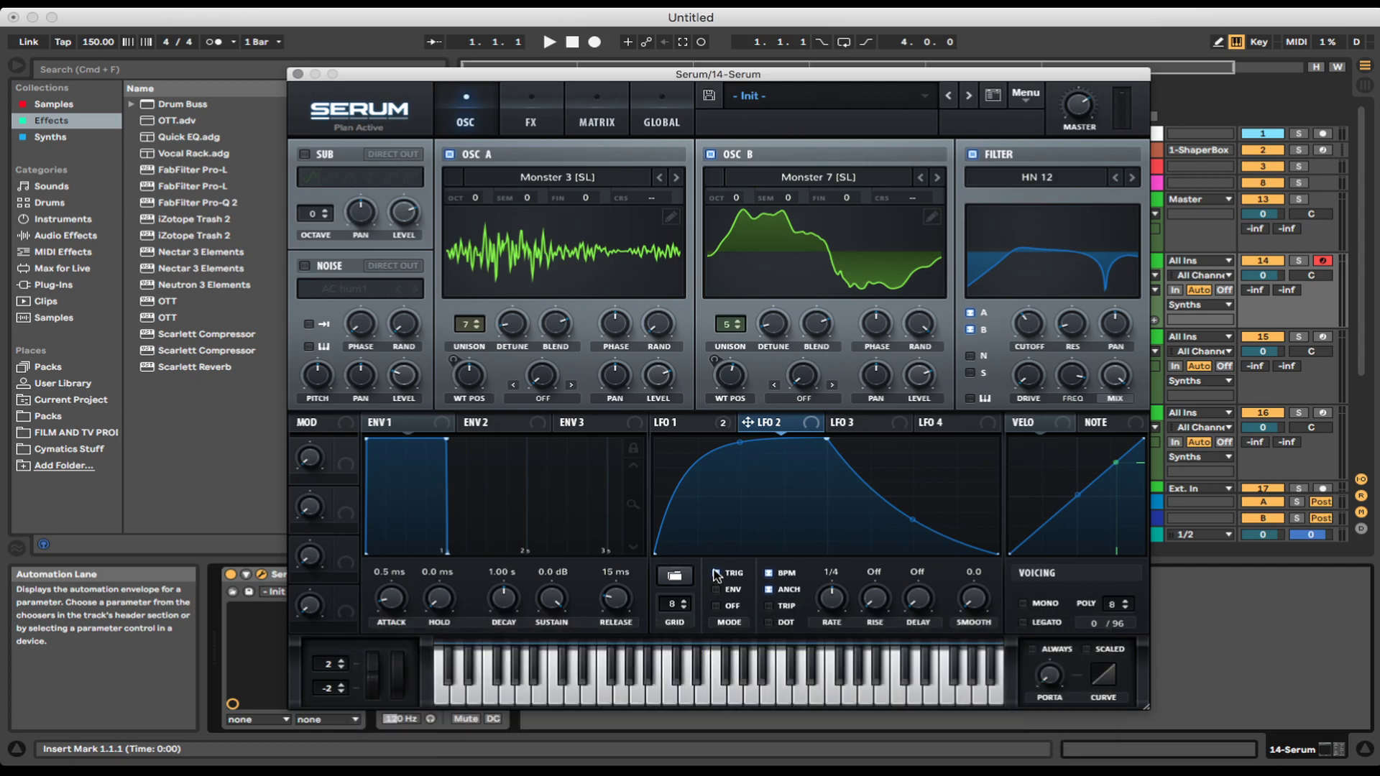
pyautogui.moveTo(659, 423); pyautogui.dragTo(1007, 329)
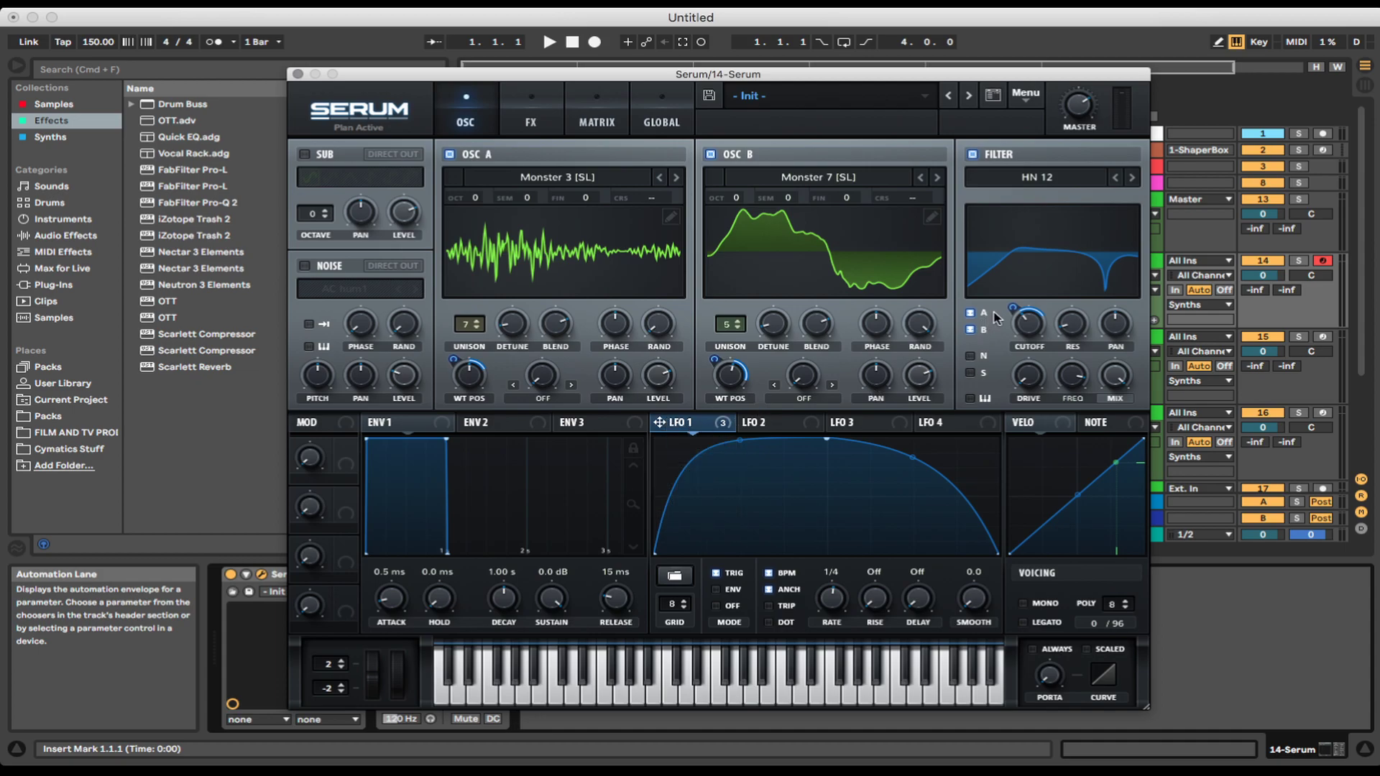
pyautogui.moveTo(1011, 312)
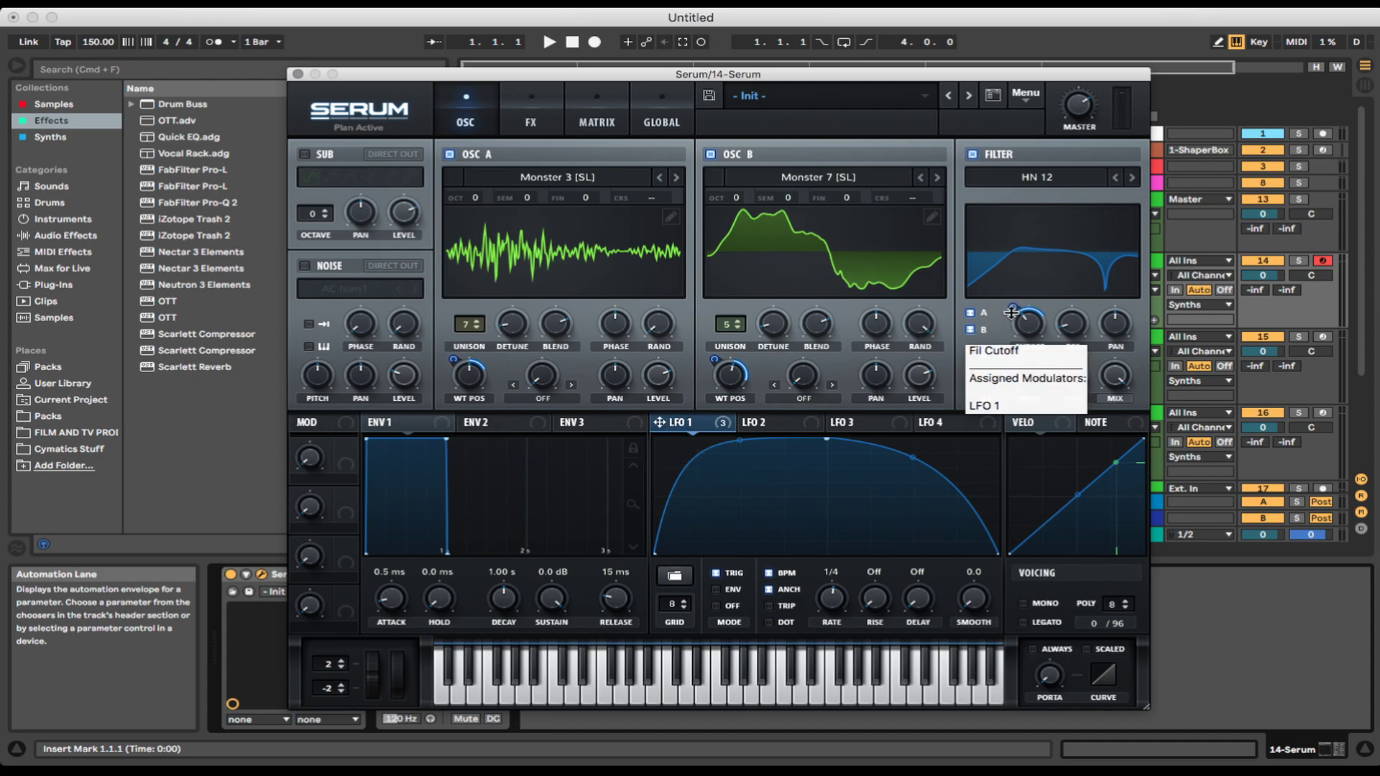
pyautogui.rightClick(1012, 311)
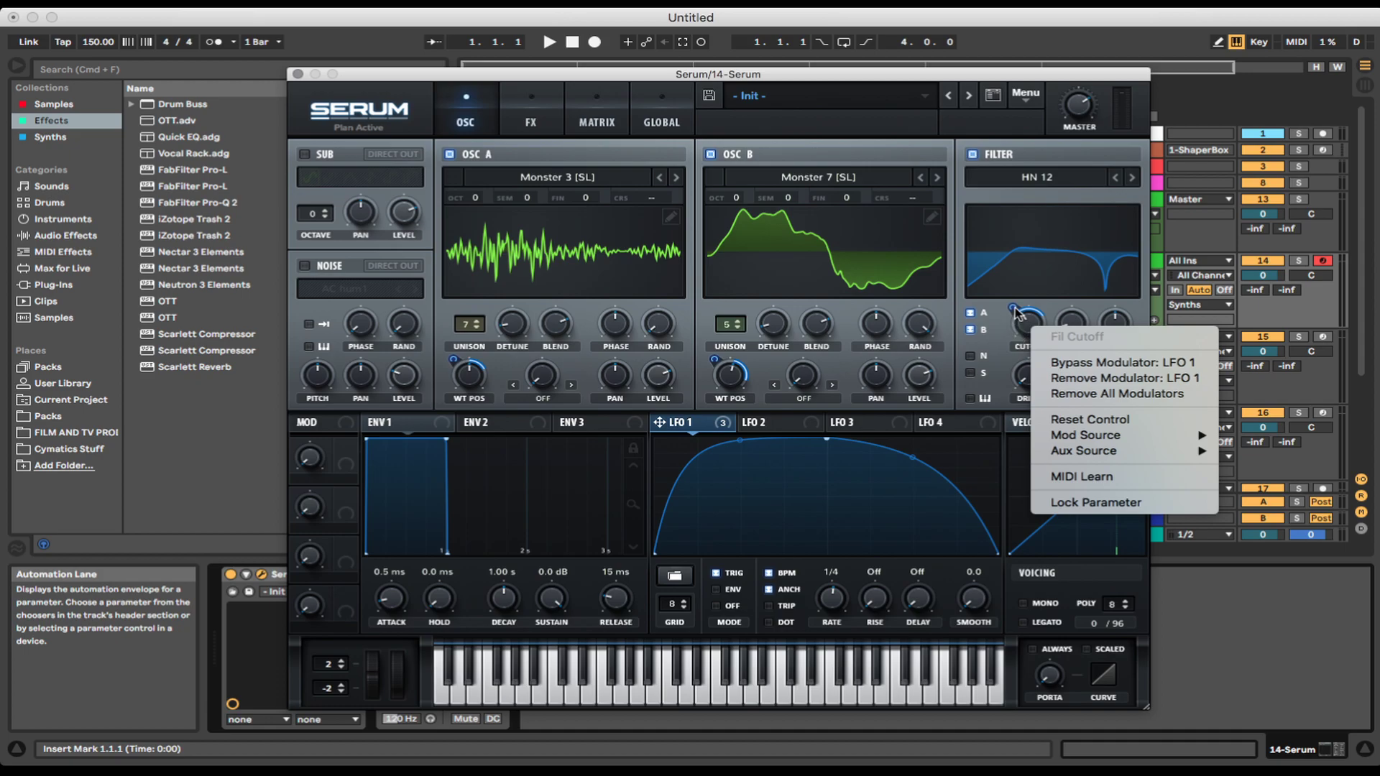
pyautogui.click(1050, 393)
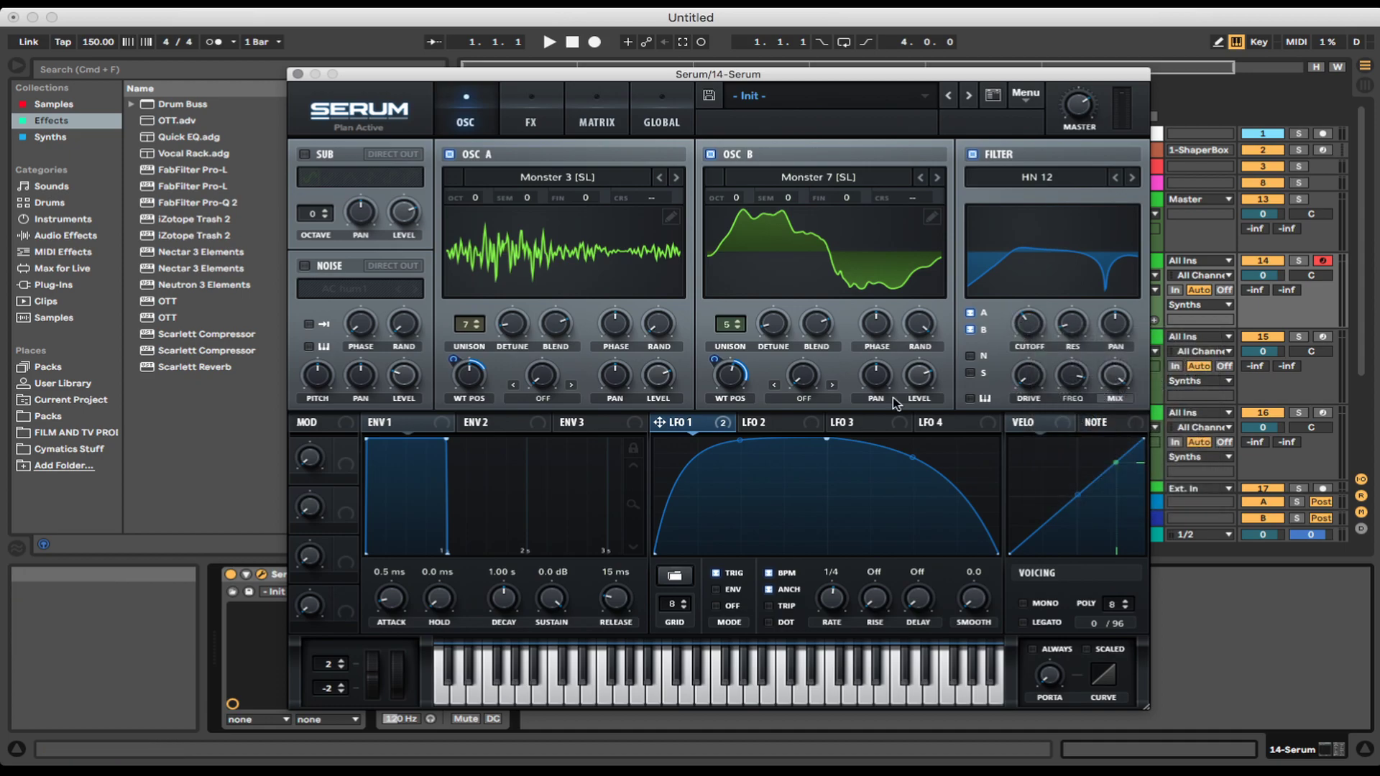
# Assign LFO 2 to the filter's cutoff and Freq, and fine-tune both knobs.
pyautogui.click(782, 426)
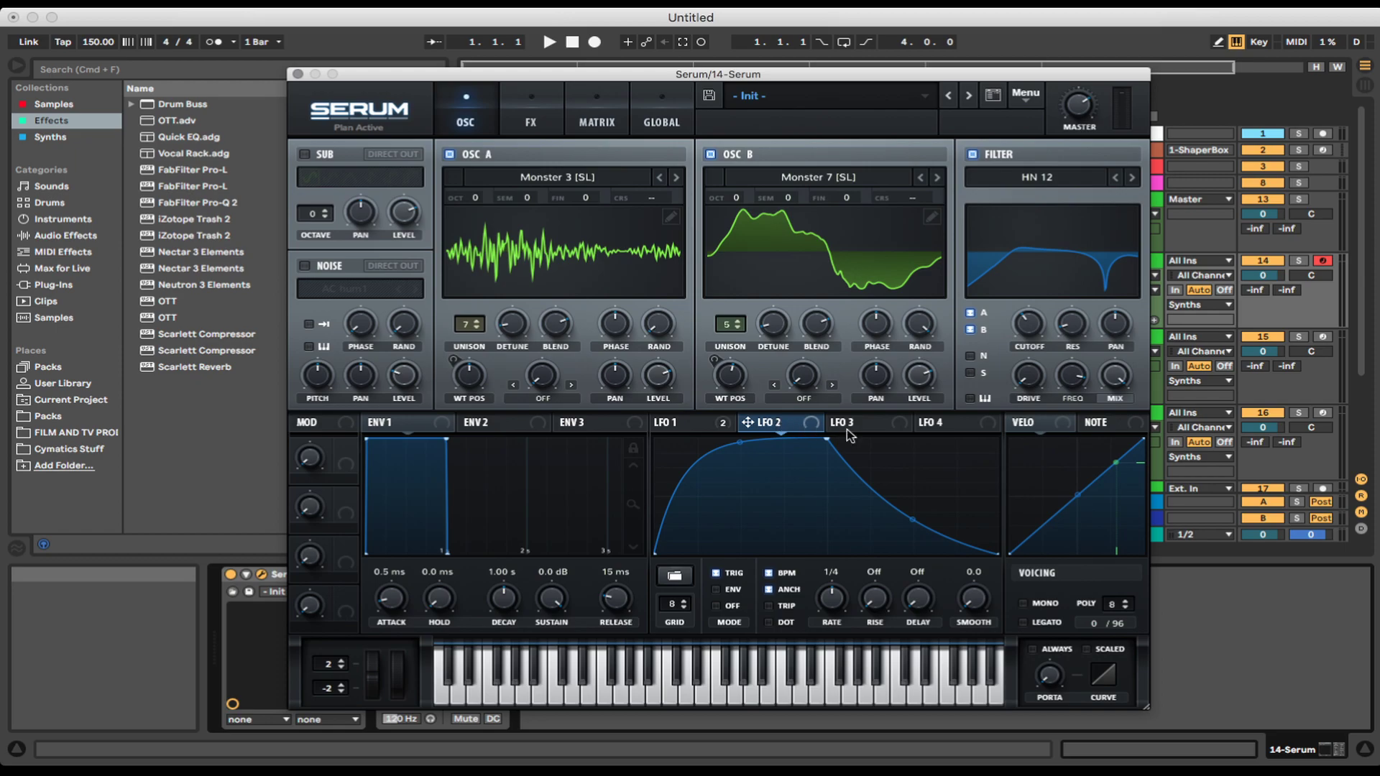
pyautogui.moveTo(750, 426); pyautogui.dragTo(1011, 324)
pyautogui.moveTo(748, 424); pyautogui.dragTo(1056, 389)
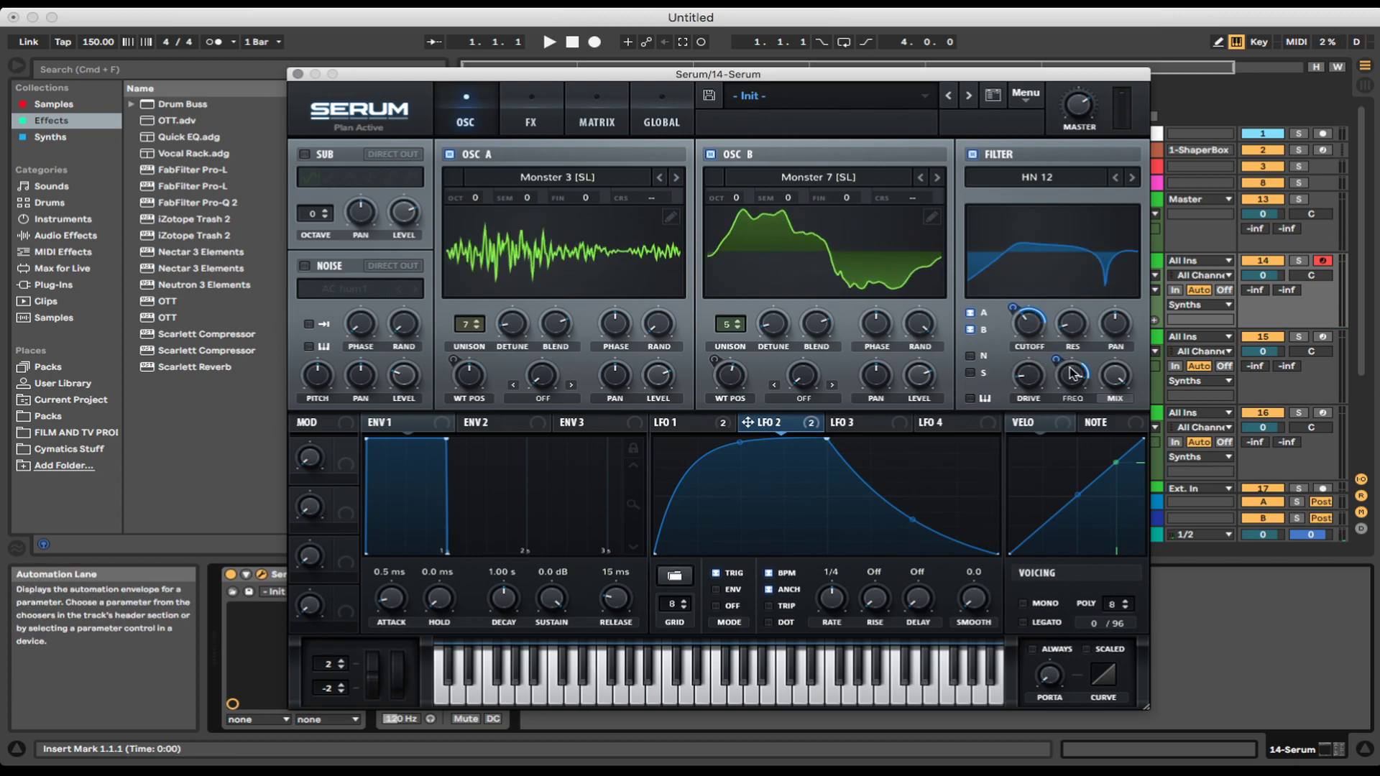
pyautogui.moveTo(1071, 372); pyautogui.dragTo(1070, 369)
pyautogui.moveTo(1025, 325); pyautogui.dragTo(1025, 334)
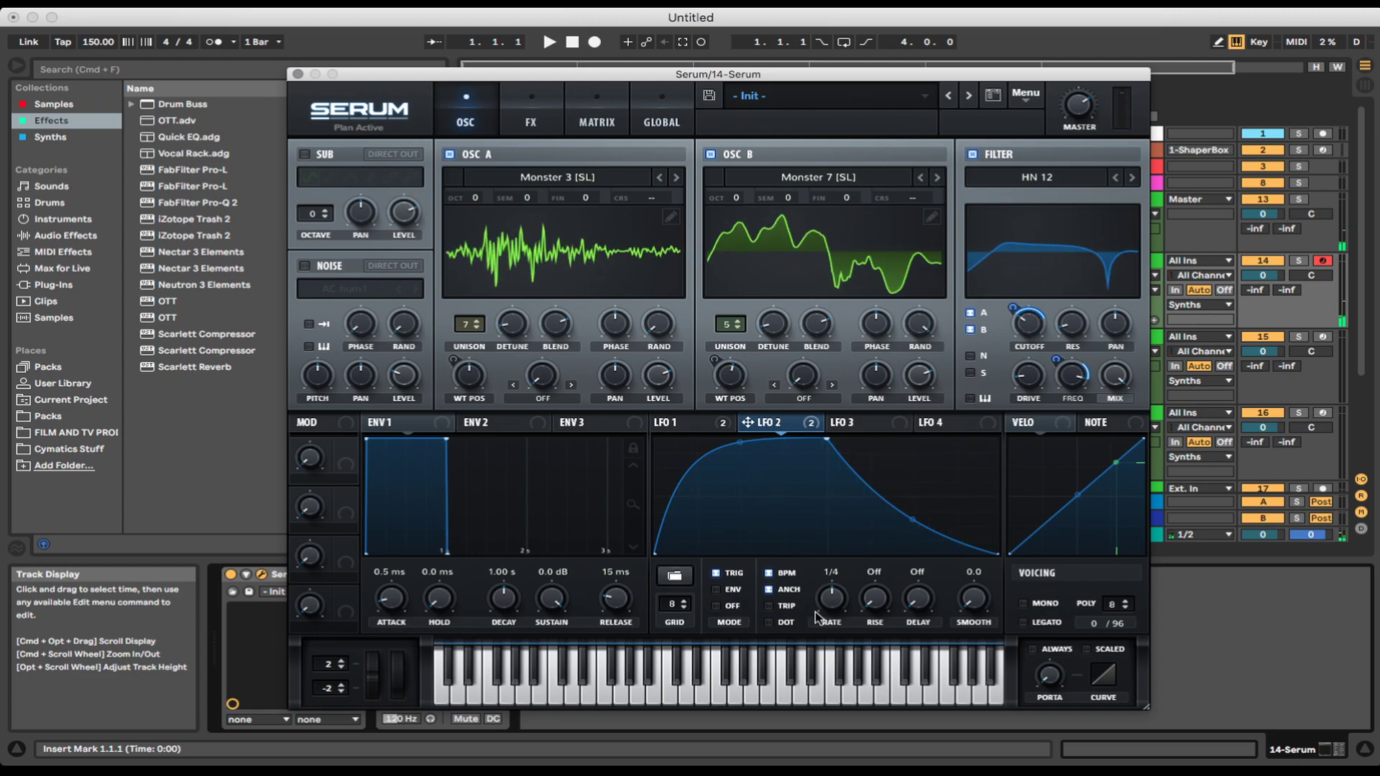
# Enable the Hyper/Dimension effect and turn the Hyper mix down.
pyautogui.click(532, 123)
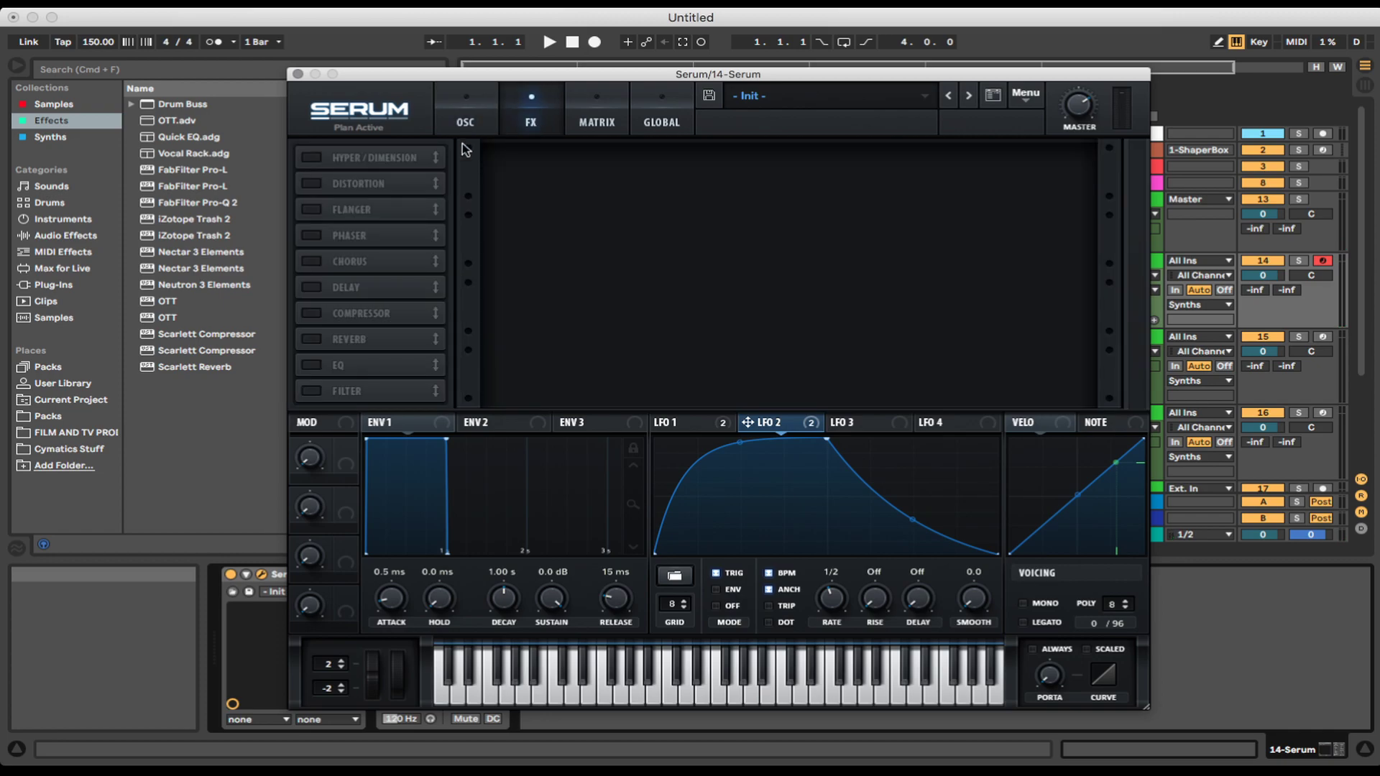
pyautogui.click(312, 158)
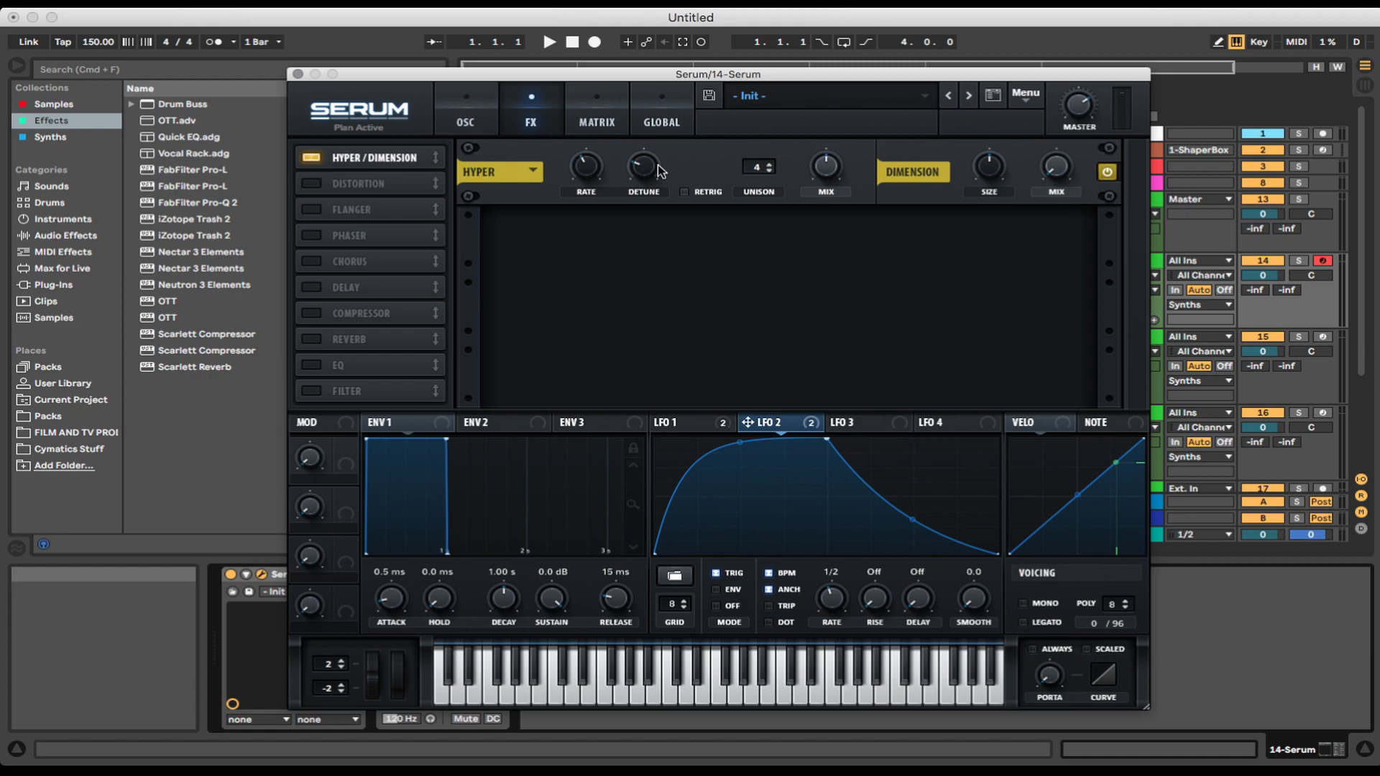
pyautogui.moveTo(825, 170); pyautogui.dragTo(839, 343)
pyautogui.moveTo(1054, 176)
# Enable the Distortion effect, set its type to Rectify with about 9% drive, and audition a note.
pyautogui.rightClick(311, 180)
pyautogui.click(310, 186)
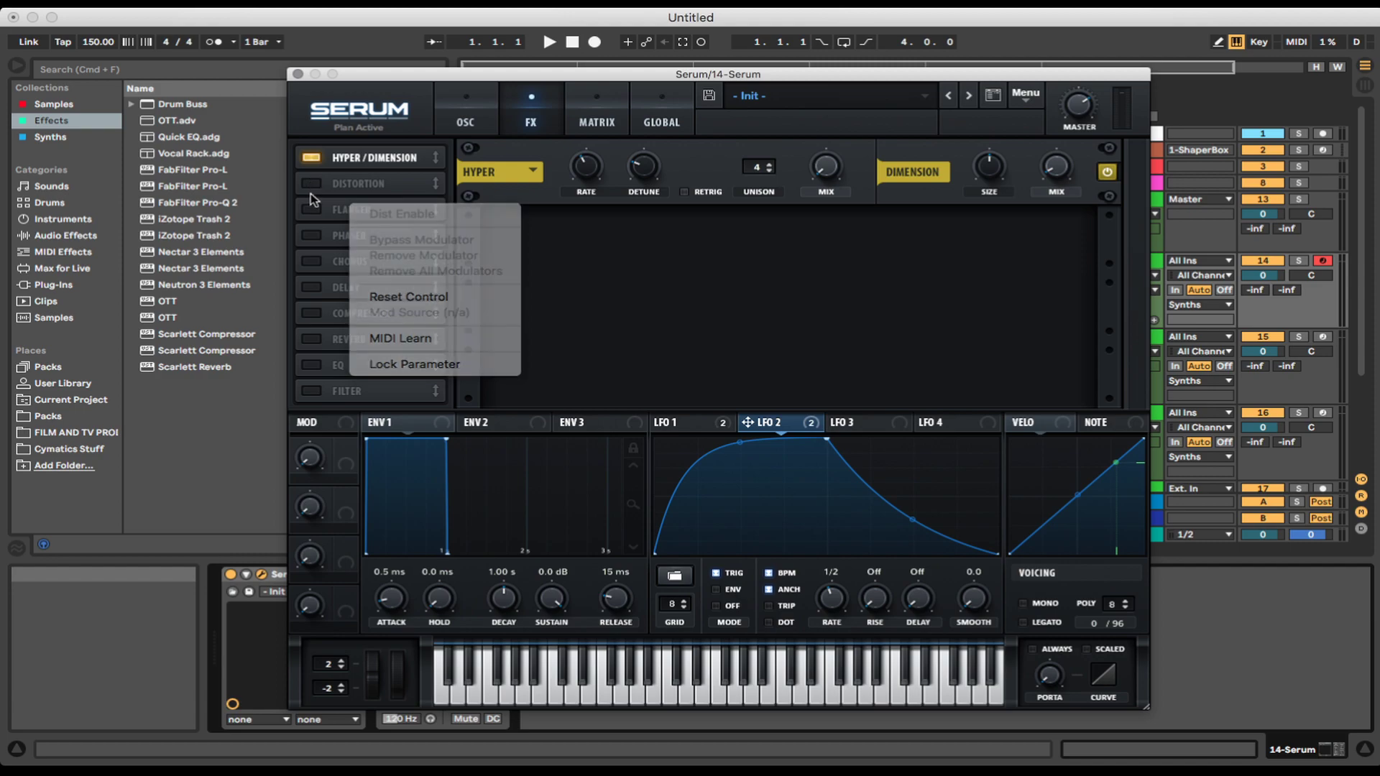
pyautogui.click(310, 186)
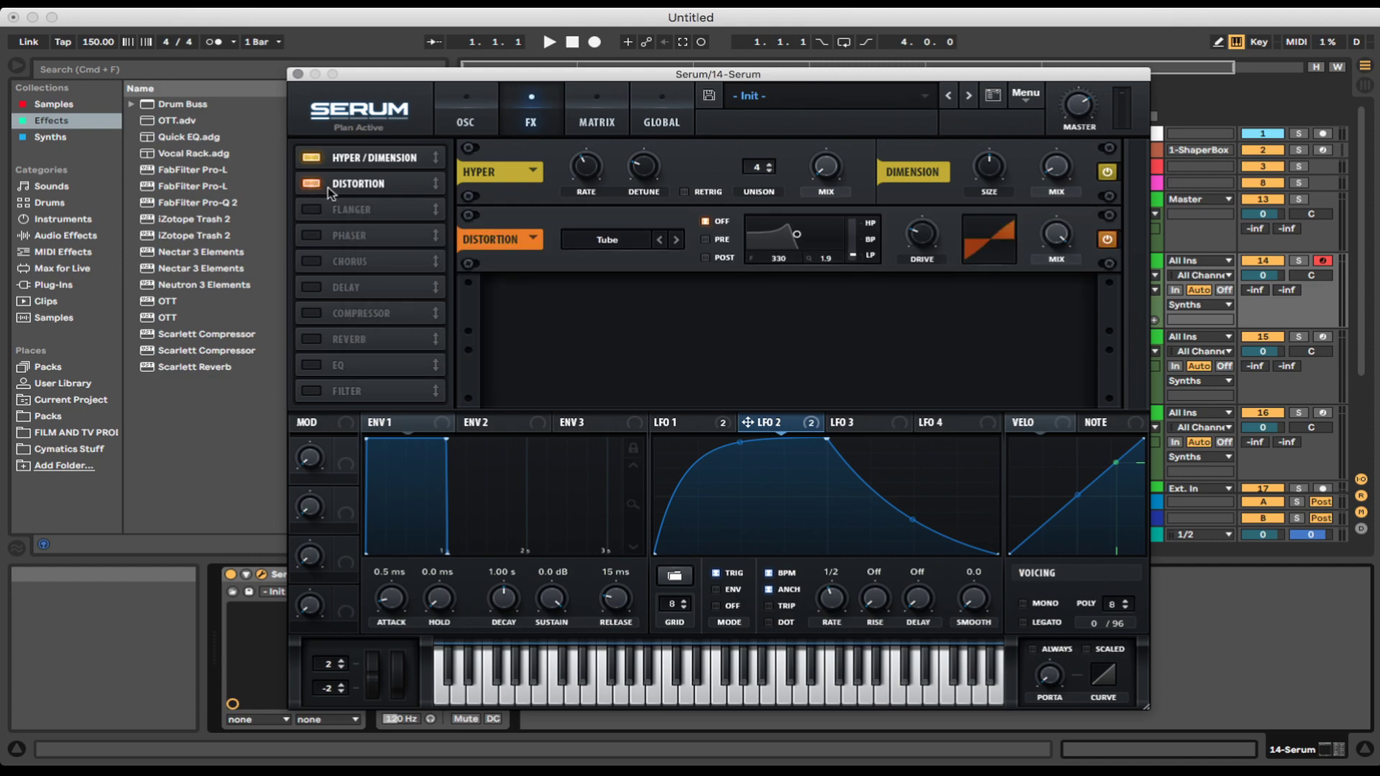
pyautogui.click(617, 239)
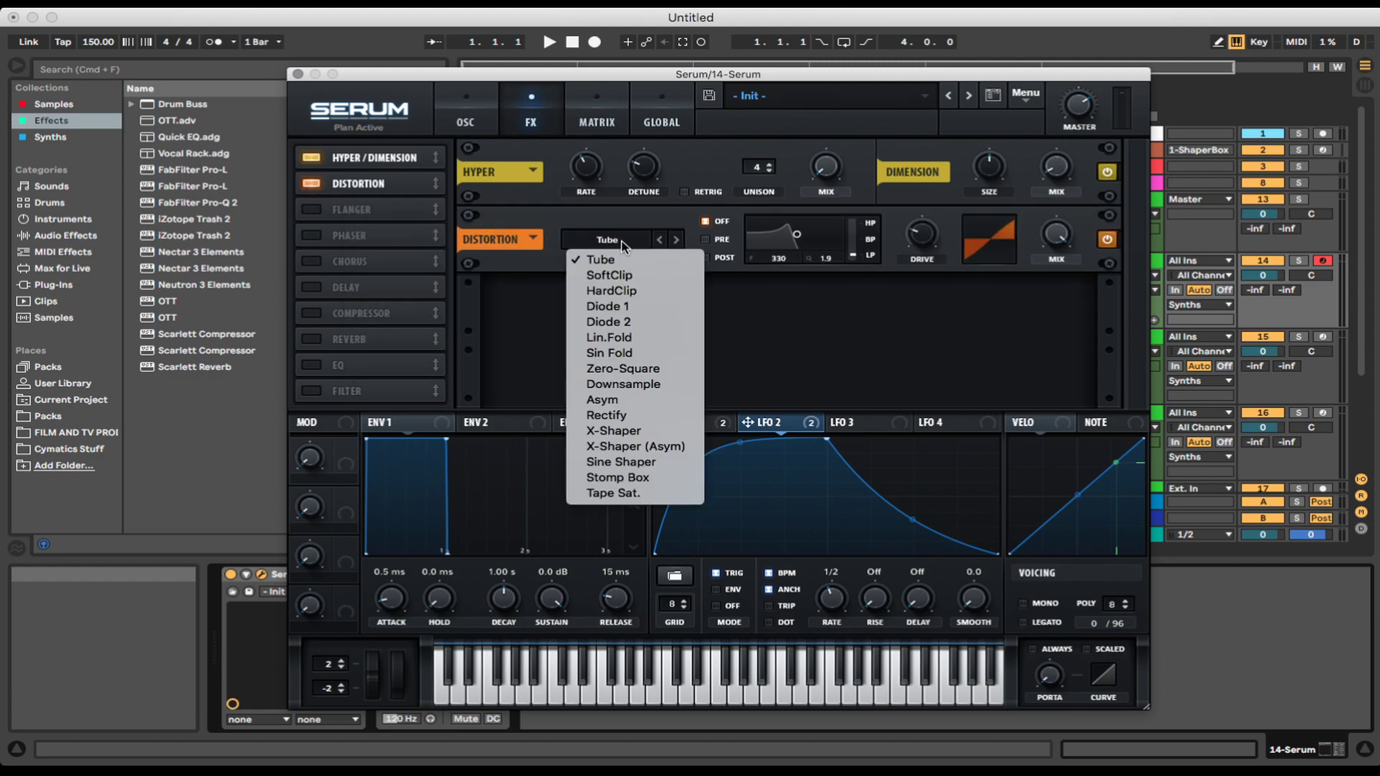
pyautogui.click(611, 422)
pyautogui.moveTo(916, 238)
pyautogui.mouseDown()
pyautogui.moveTo(920, 210)
pyautogui.moveTo(911, 260)
pyautogui.mouseUp()
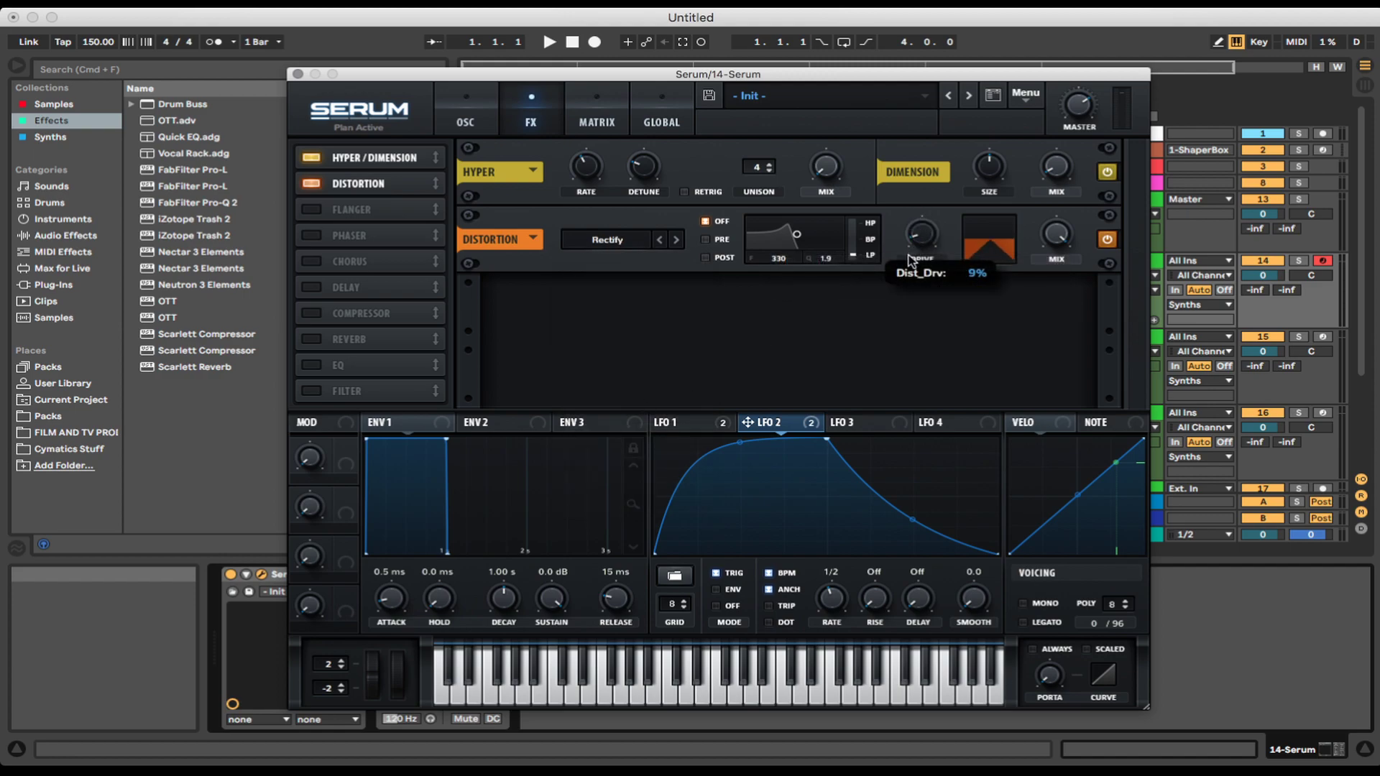
pyautogui.press('d')
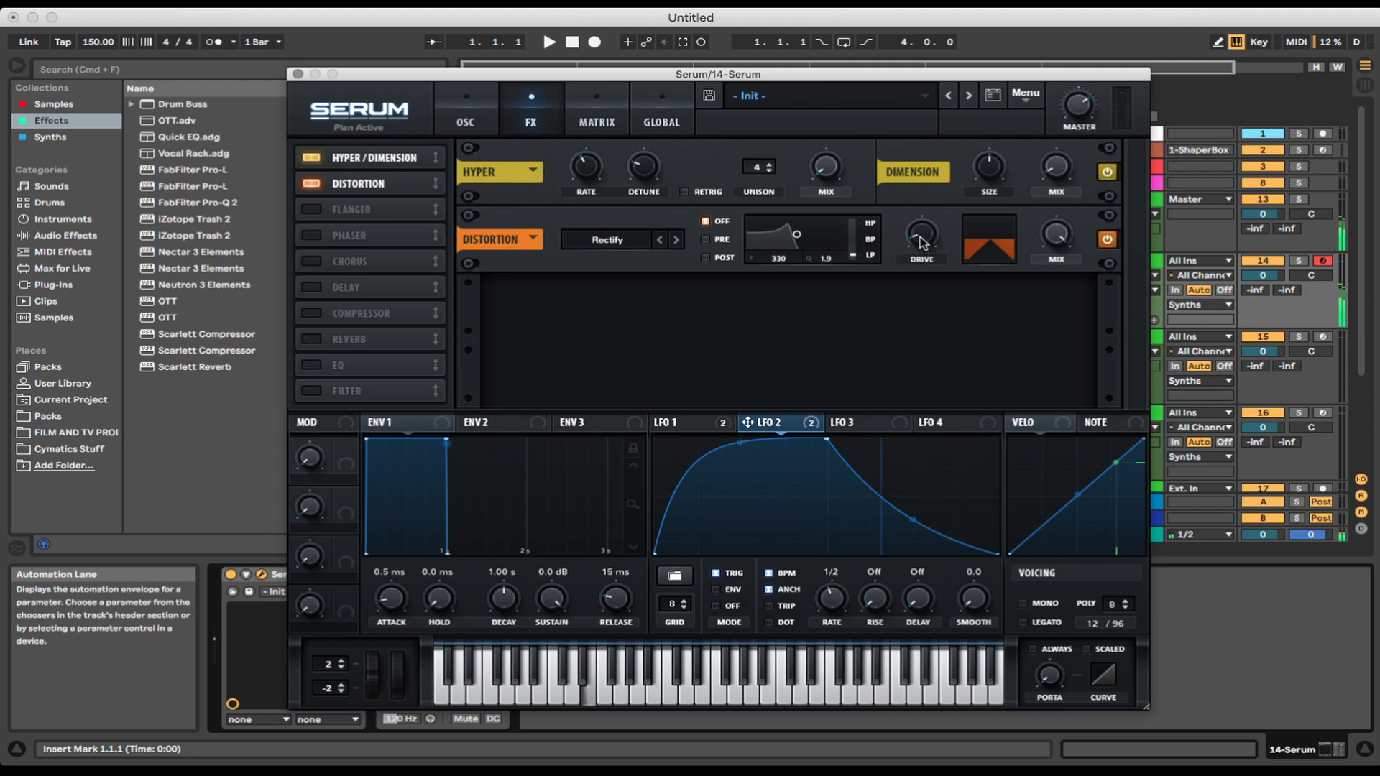
# Increase the distortion drive, then enable the Compressor in multiband mode and fine-tune its threshold and gain.
pyautogui.moveTo(916, 226); pyautogui.dragTo(924, 192)
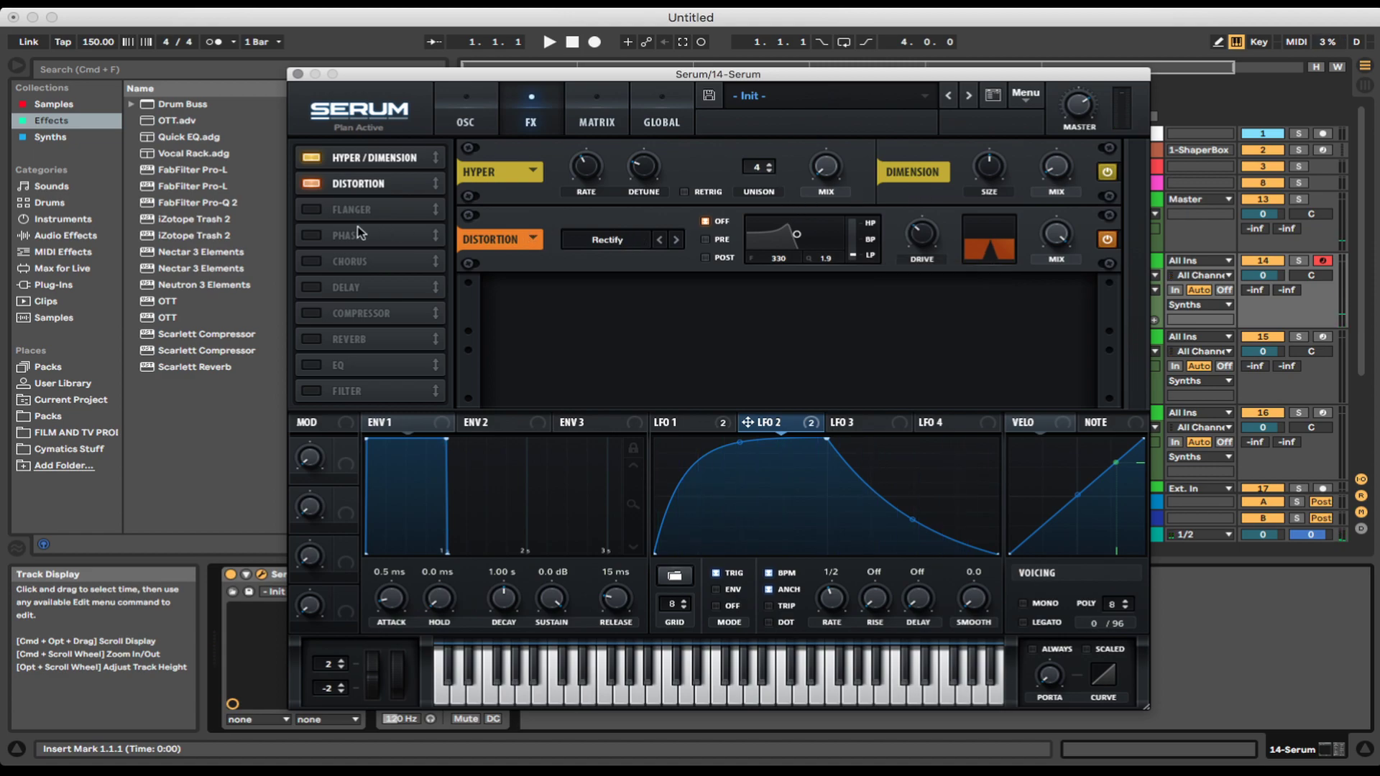
pyautogui.click(312, 314)
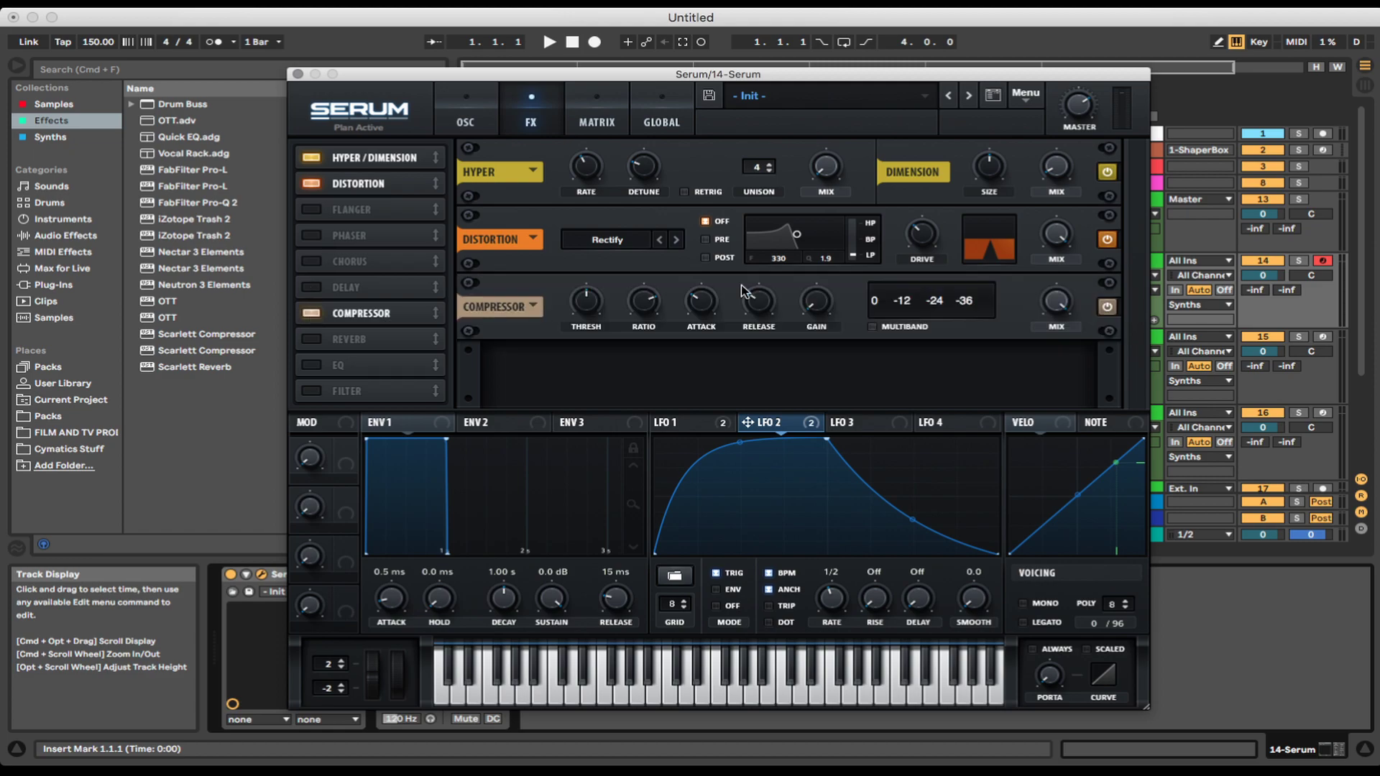
pyautogui.click(872, 328)
pyautogui.moveTo(587, 306); pyautogui.dragTo(583, 320)
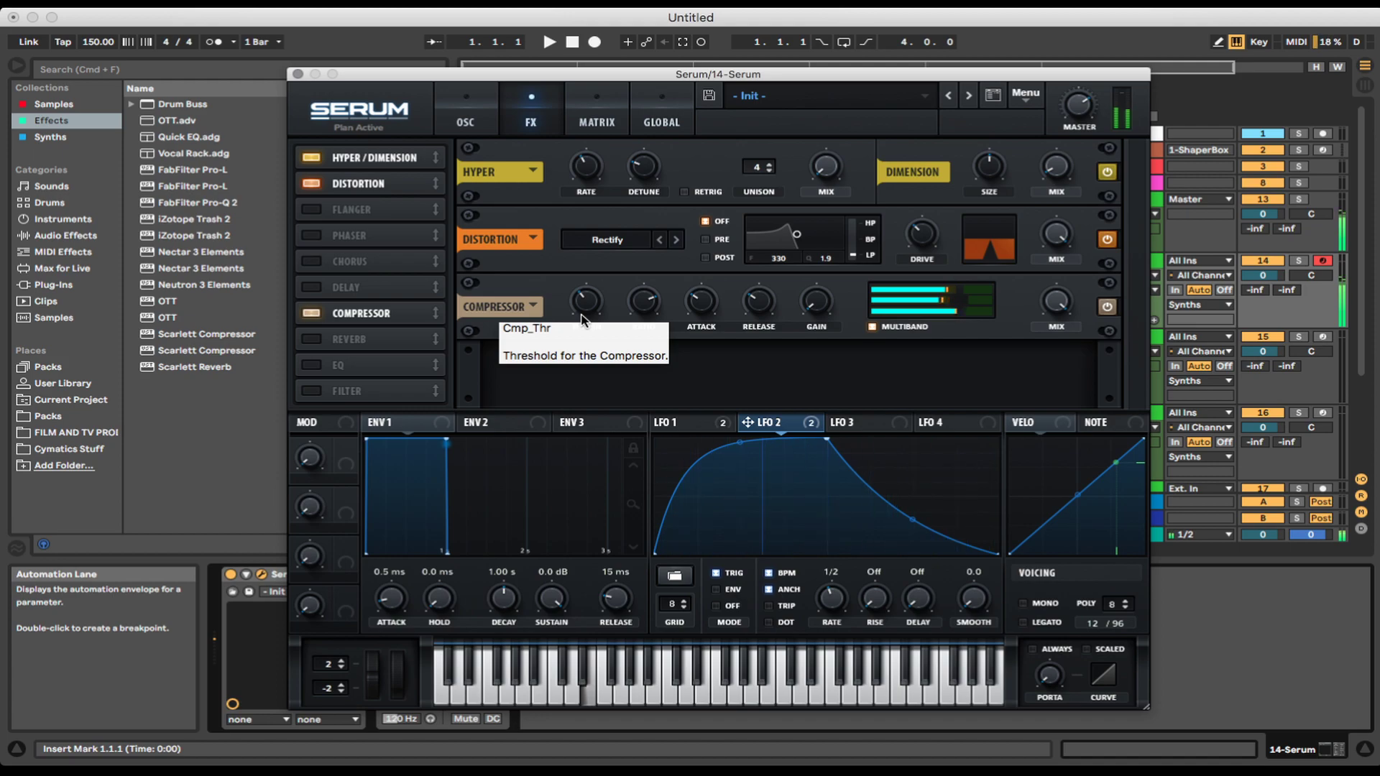
pyautogui.moveTo(825, 310); pyautogui.dragTo(810, 287)
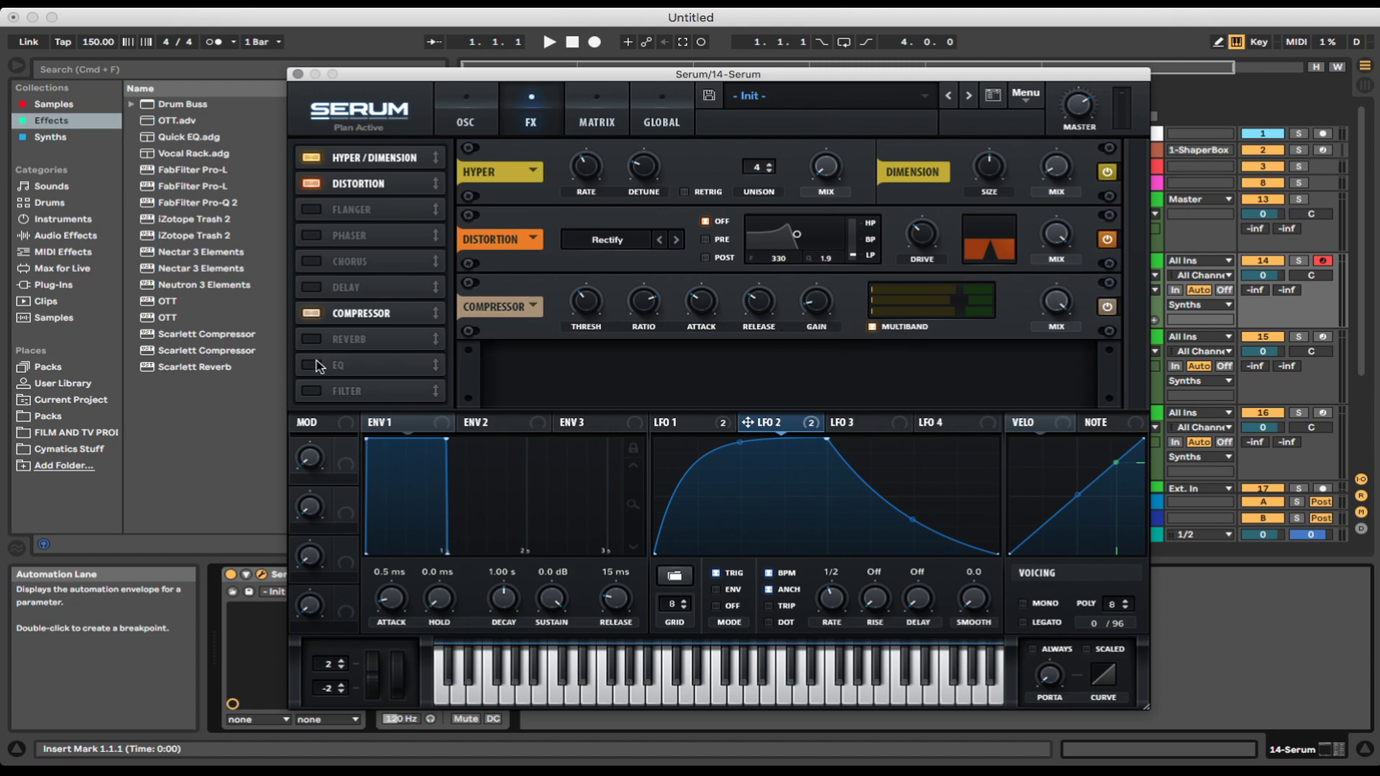
# Move the Compressor ahead of Delay, and enable Delay with linked 1/64 times and a reduced mix.
pyautogui.moveTo(353, 290); pyautogui.dragTo(331, 317)
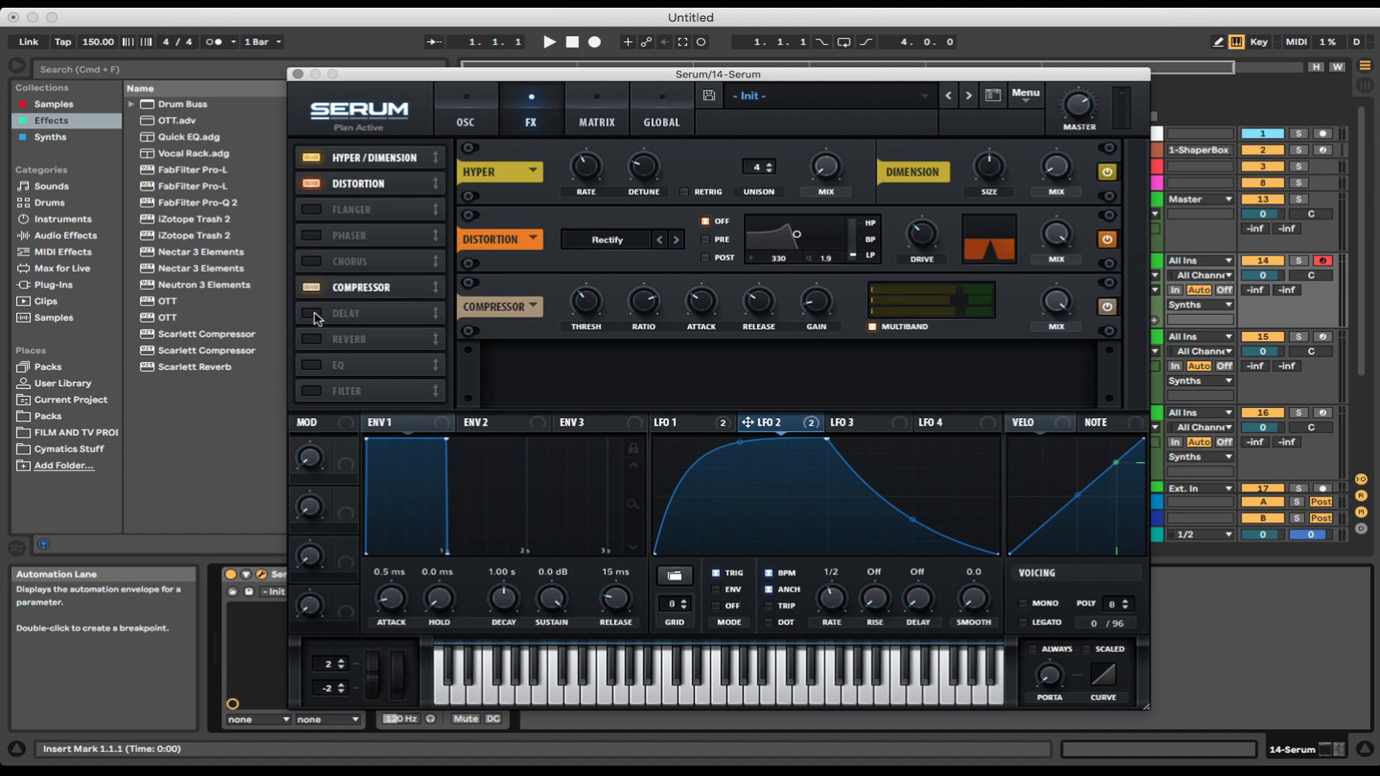
pyautogui.click(313, 316)
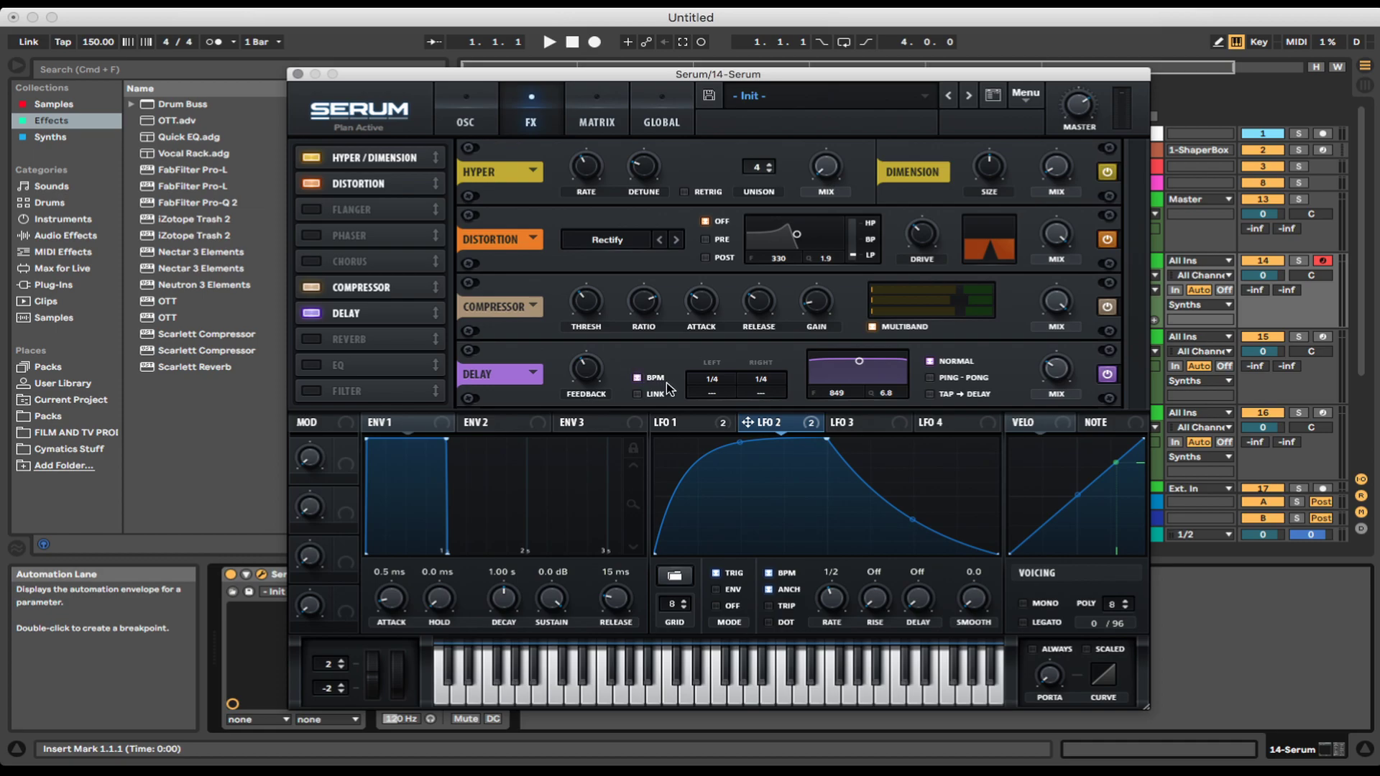
pyautogui.click(639, 395)
pyautogui.moveTo(747, 388); pyautogui.dragTo(741, 456)
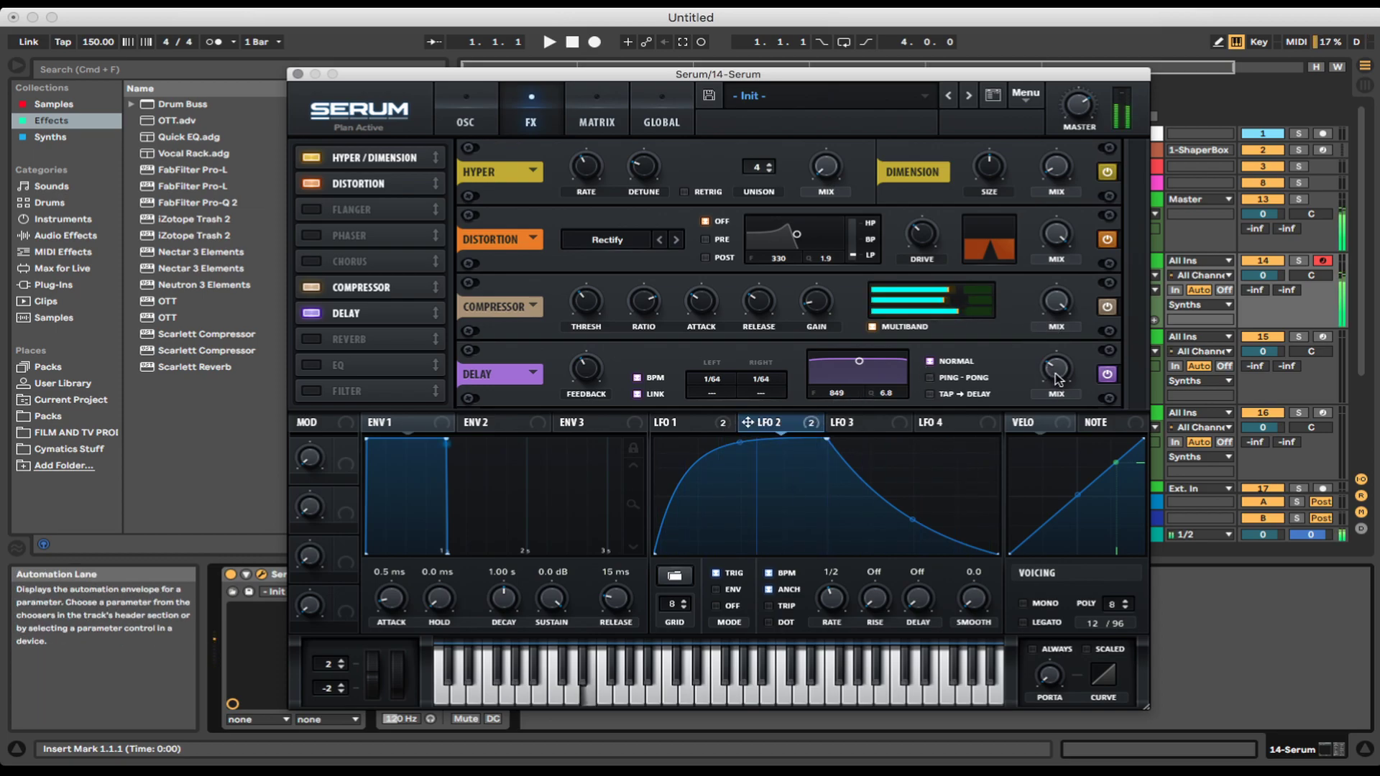
pyautogui.moveTo(1057, 379)
pyautogui.mouseDown()
pyautogui.moveTo(1069, 340)
pyautogui.moveTo(1054, 382)
pyautogui.mouseUp()
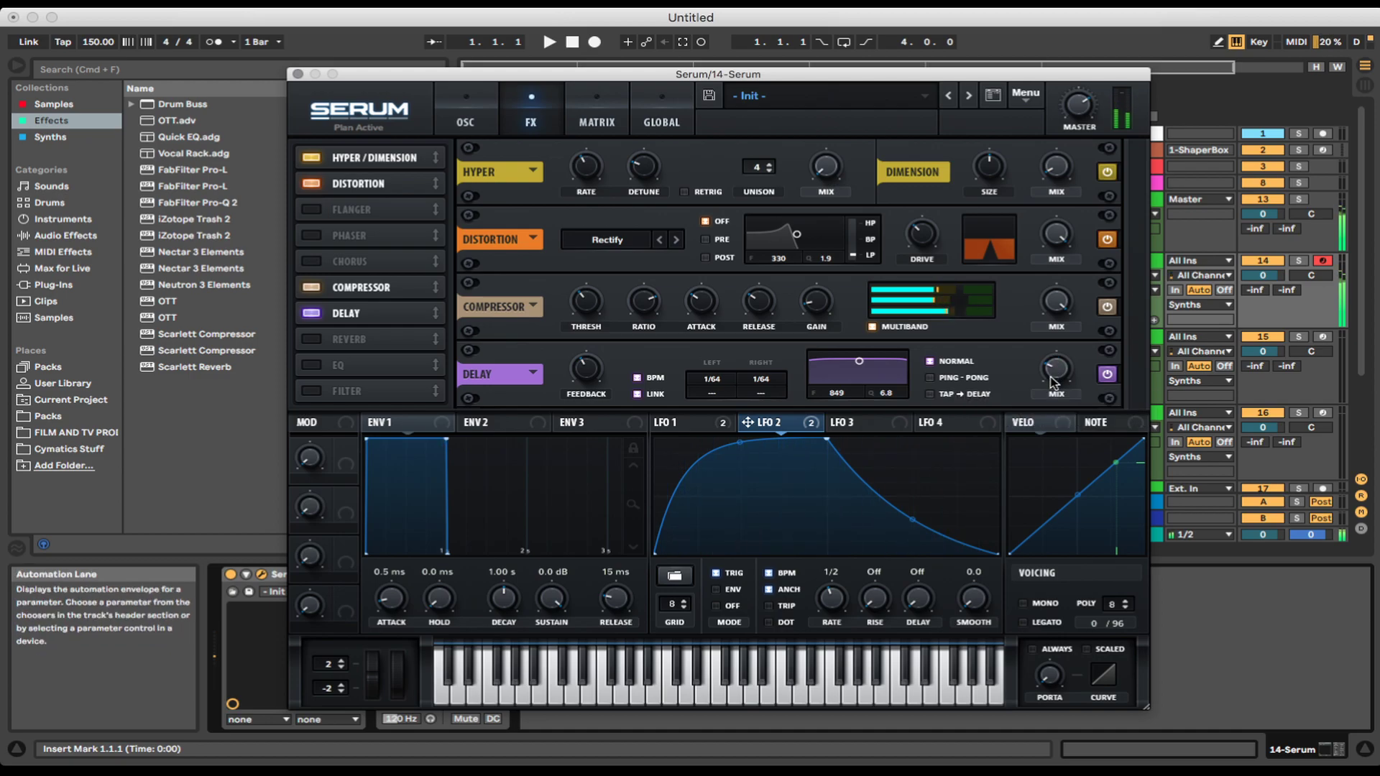
# Bow the falling half of LFO 2 outward and set its rate to 1/8.
pyautogui.moveTo(912, 519); pyautogui.dragTo(927, 494)
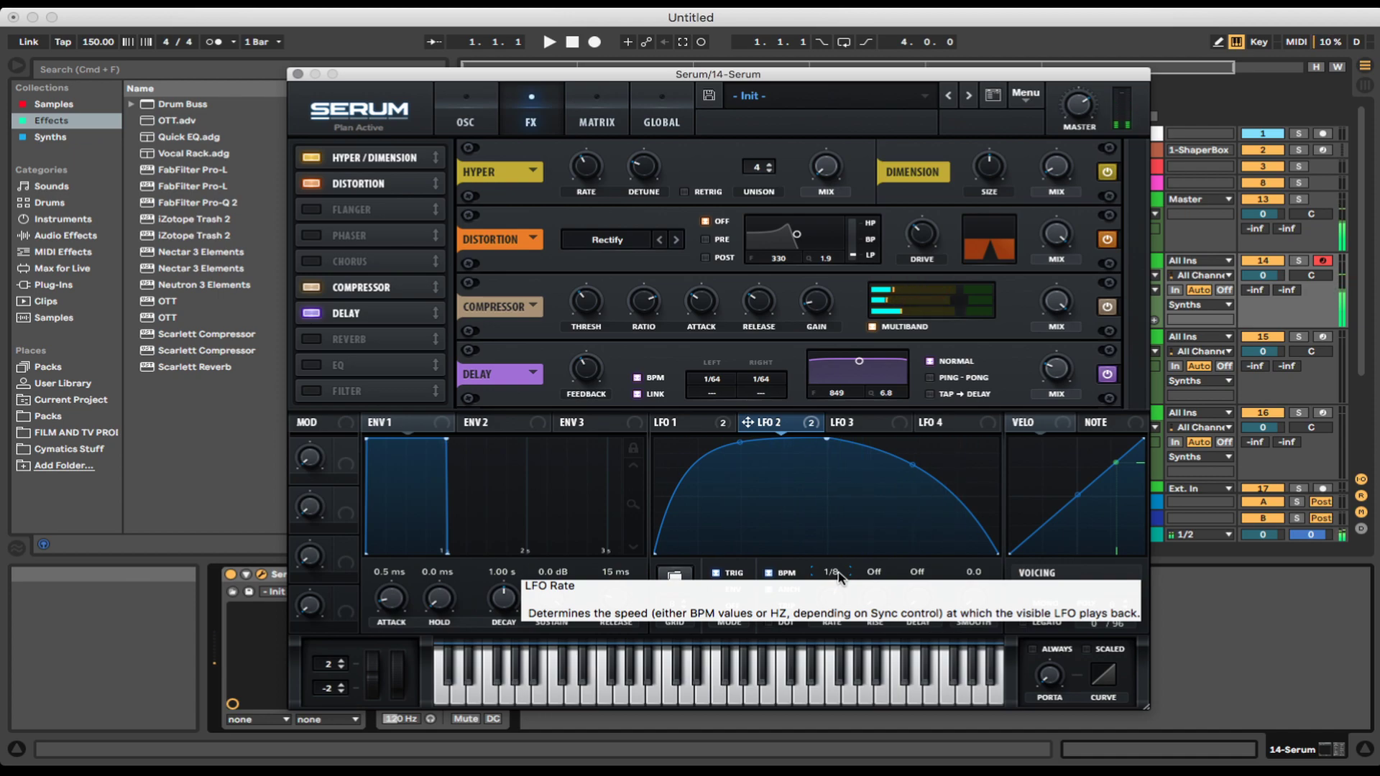
# Enable the EQ effect, switch its high band to the low-pass shape, and raise that band's frequency.
pyautogui.click(317, 367)
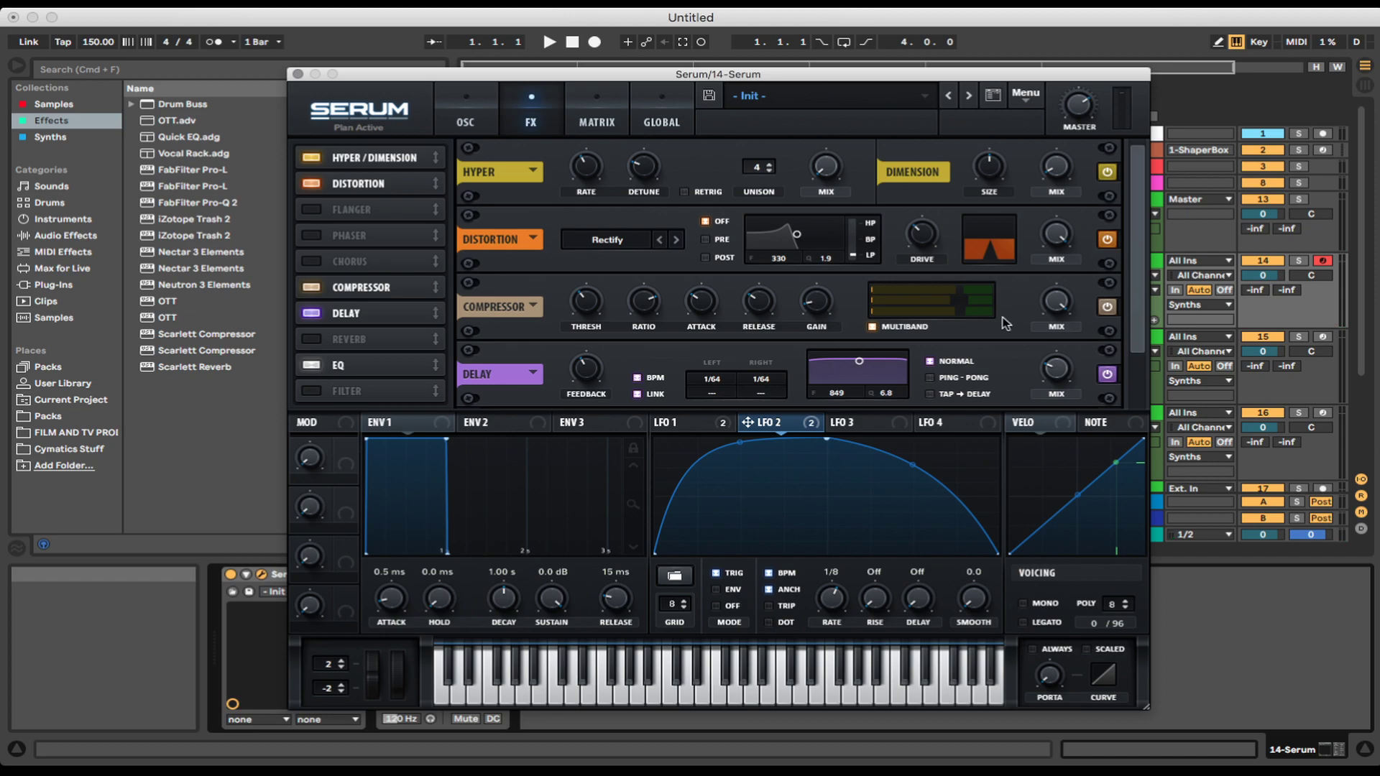
pyautogui.scroll(-2, 1135, 250)
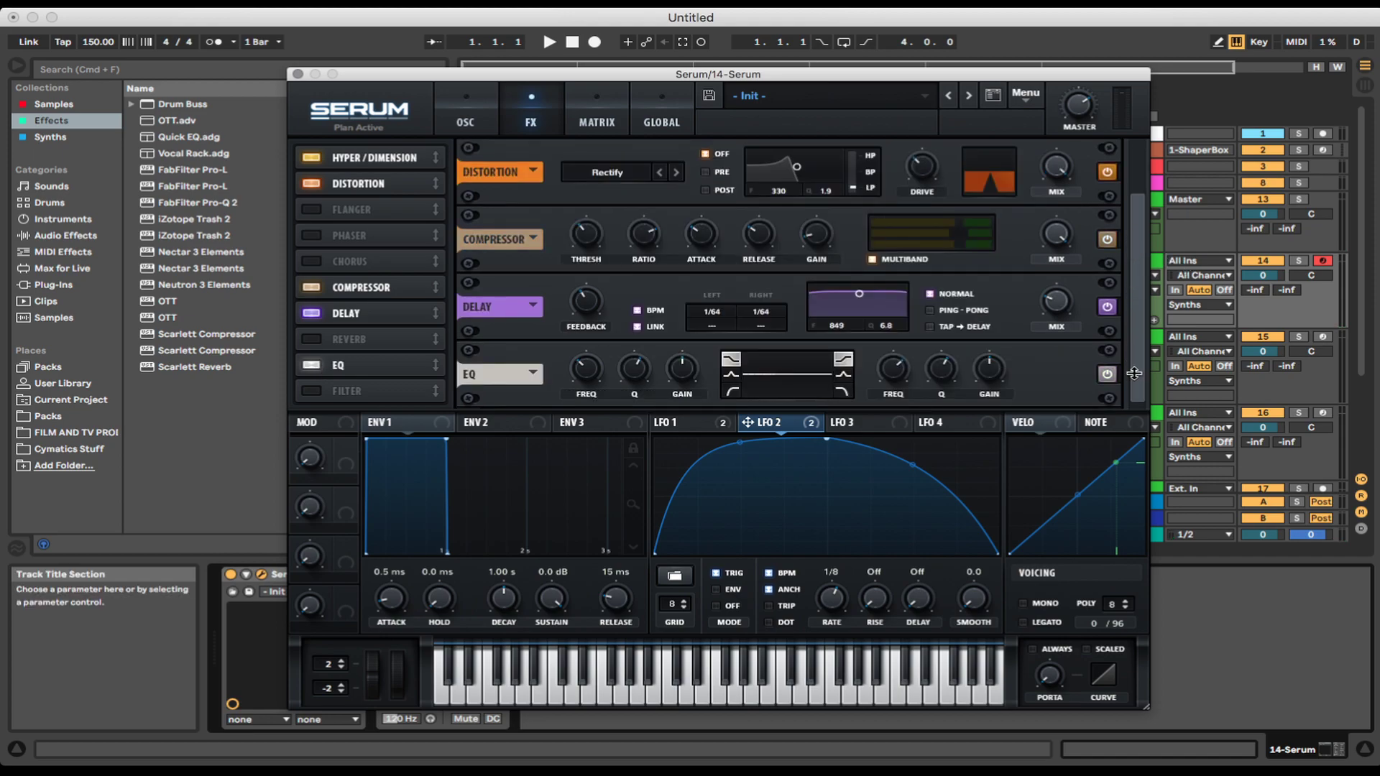
pyautogui.click(842, 389)
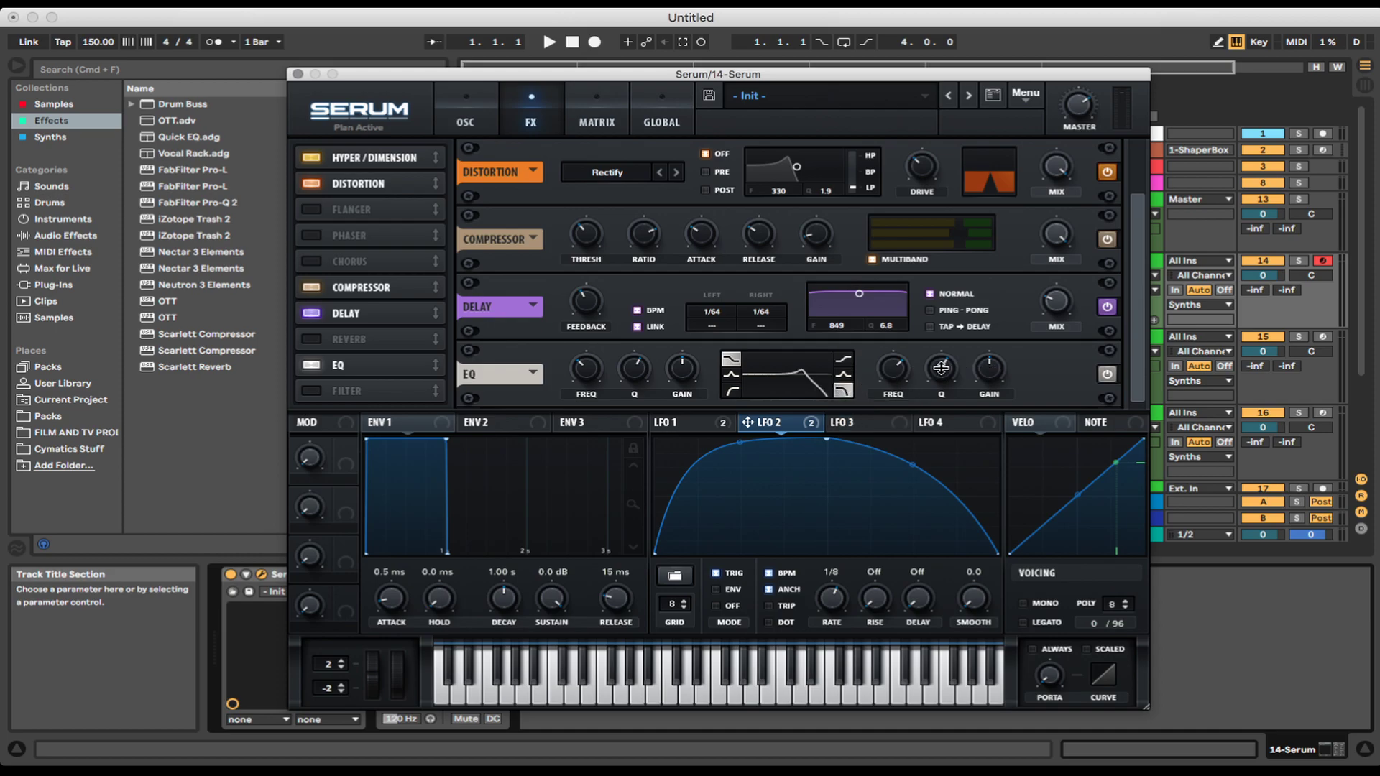
pyautogui.moveTo(892, 368); pyautogui.dragTo(901, 328)
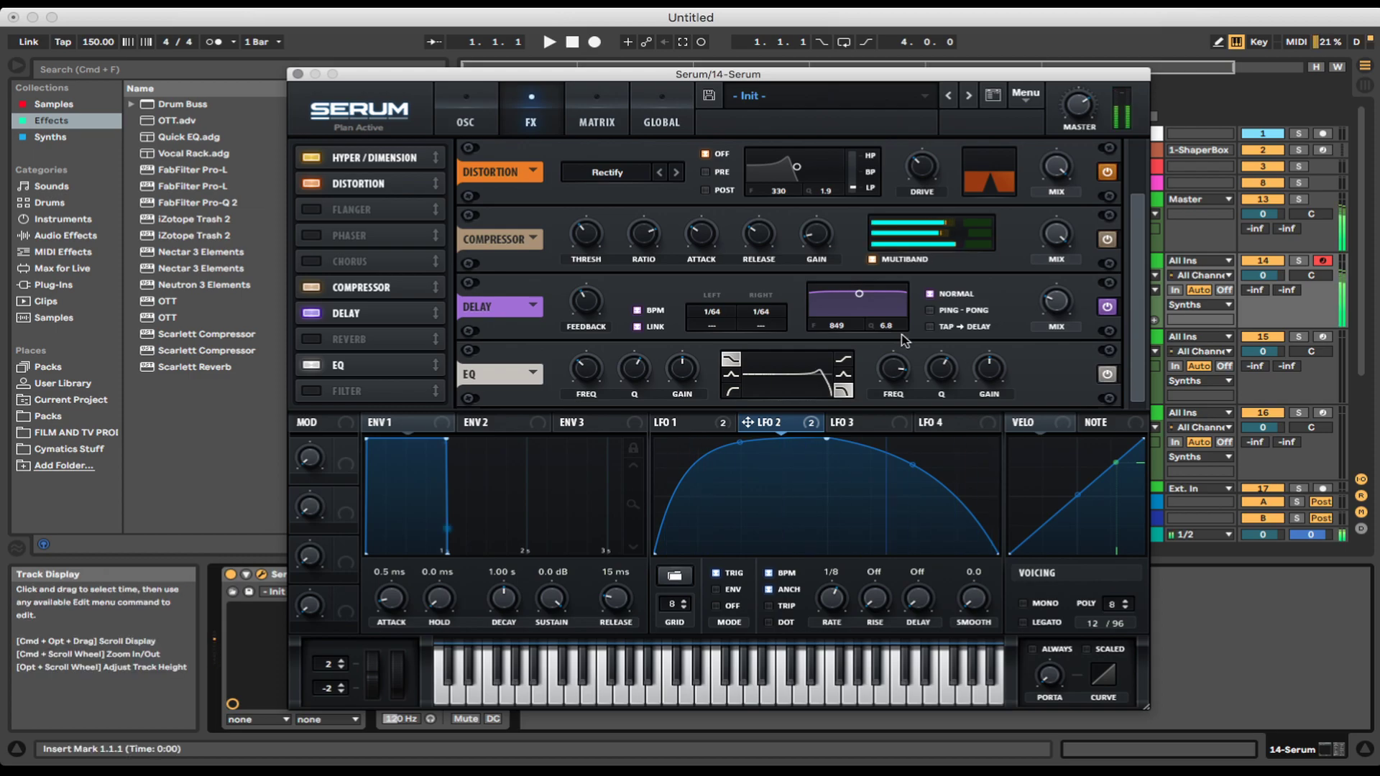
# Enable the Filter effect, set its type to Ring Mod, and lower its cutoff while auditioning a note.
pyautogui.click(311, 392)
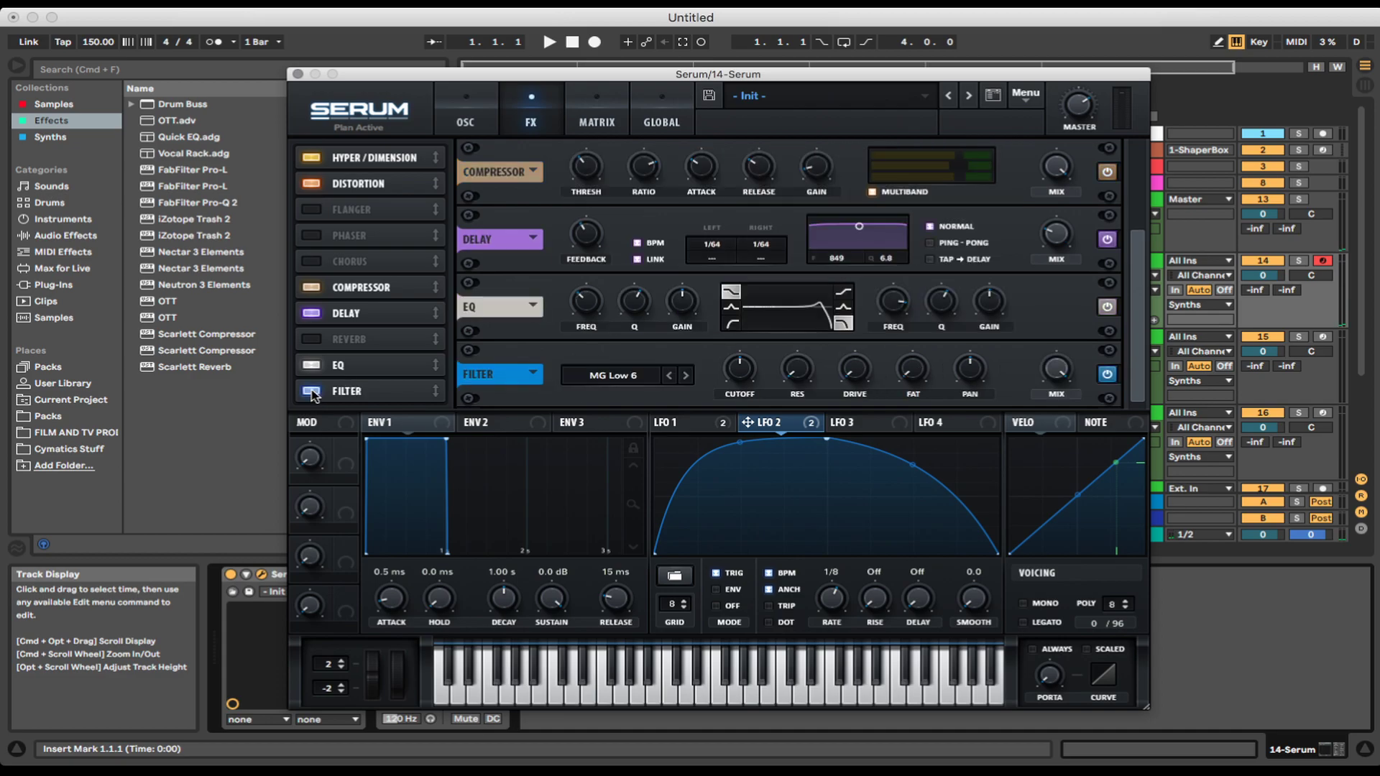
pyautogui.click(629, 380)
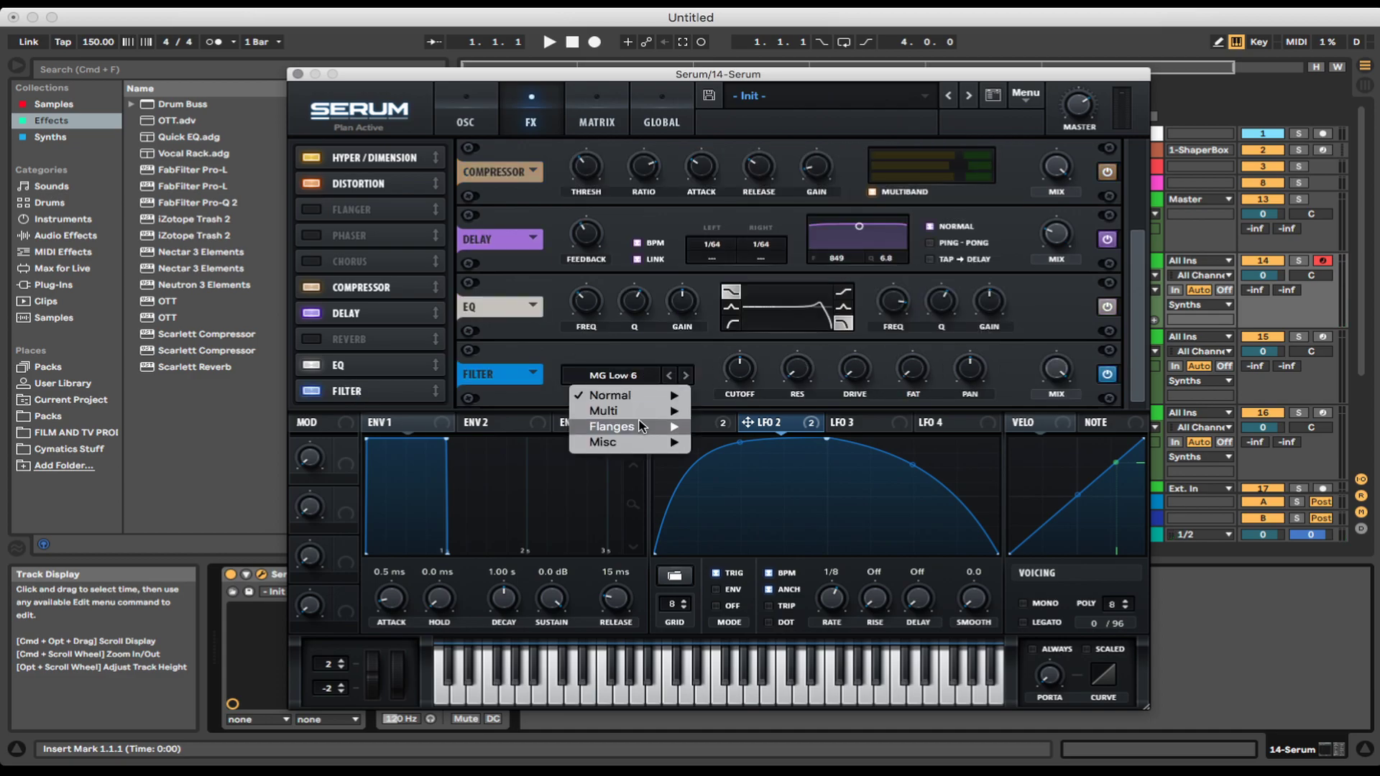
pyautogui.moveTo(654, 447)
pyautogui.click(746, 456)
pyautogui.click(743, 373)
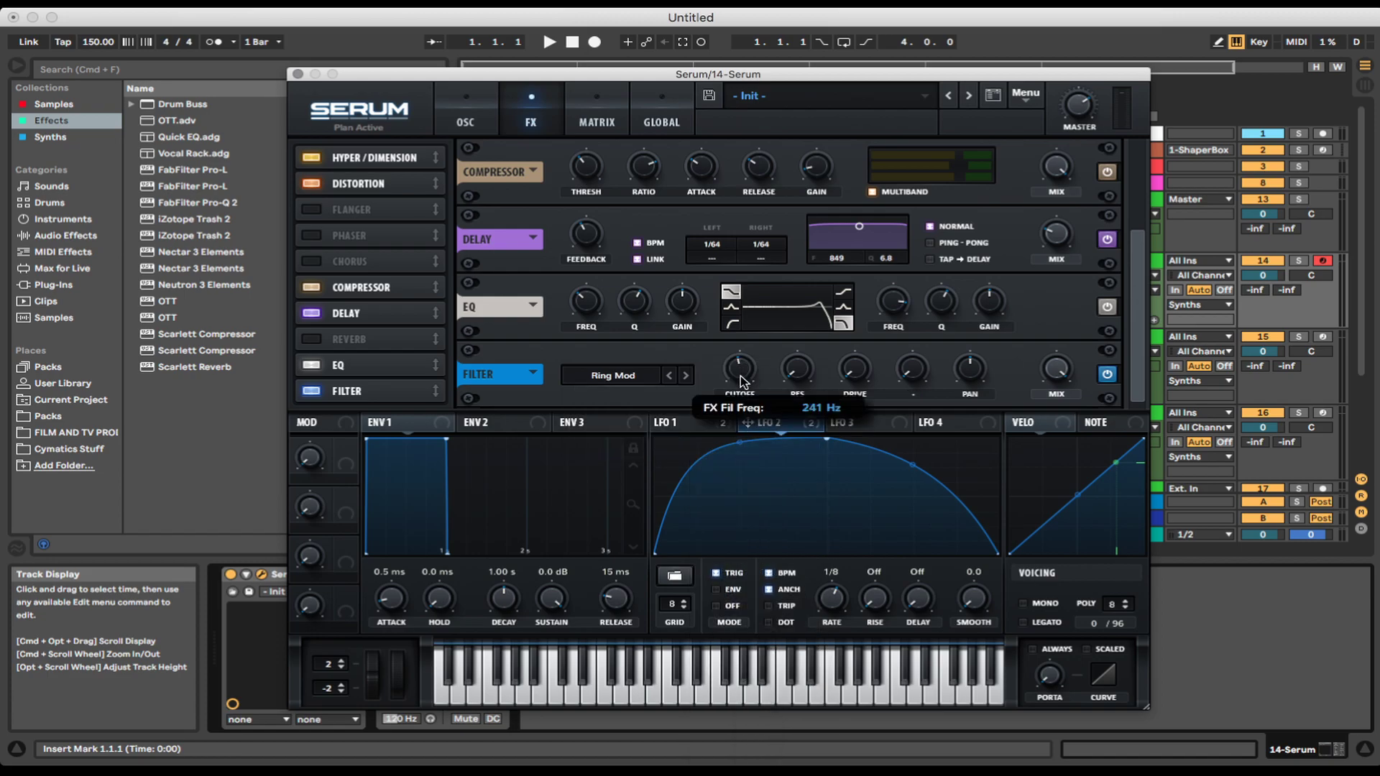
pyautogui.press('d')
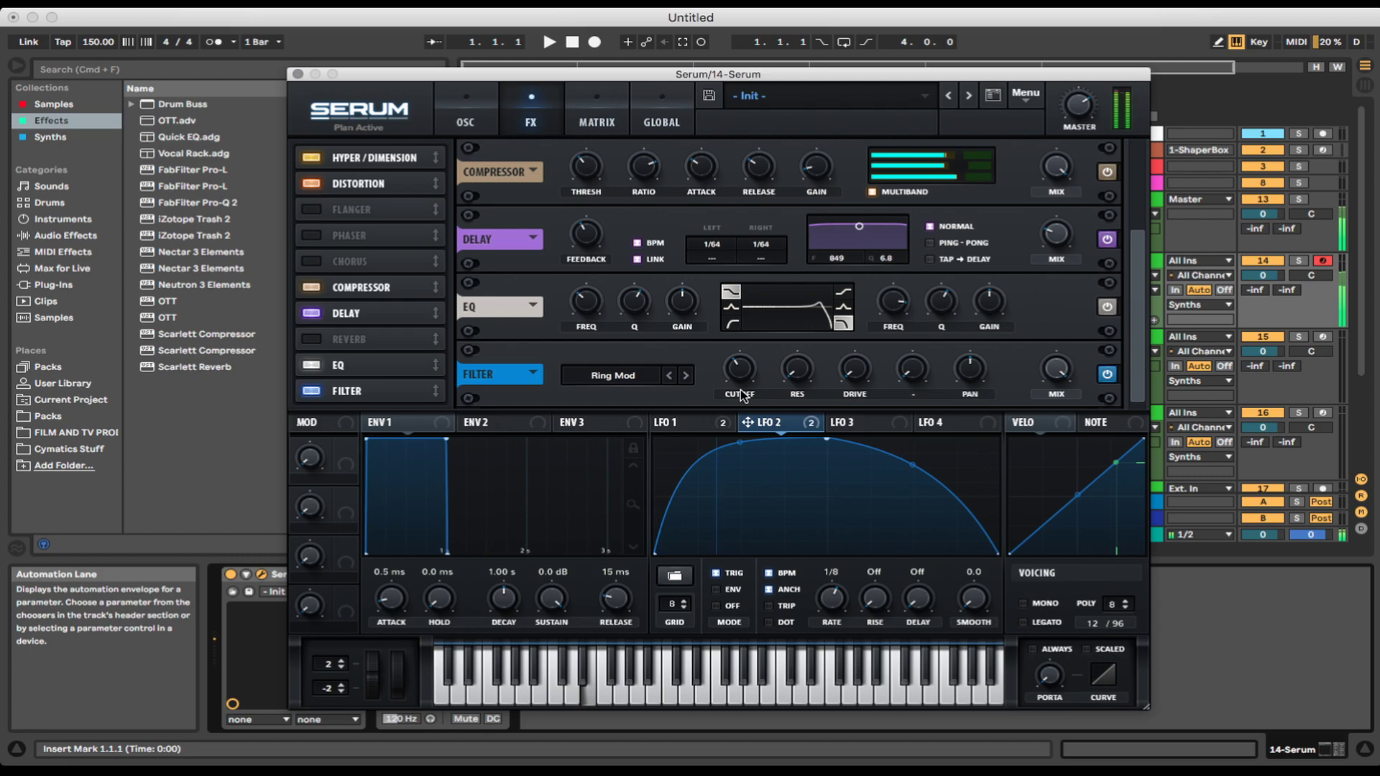
pyautogui.moveTo(741, 369)
pyautogui.mouseDown()
pyautogui.moveTo(744, 350)
pyautogui.moveTo(731, 375)
pyautogui.mouseUp()
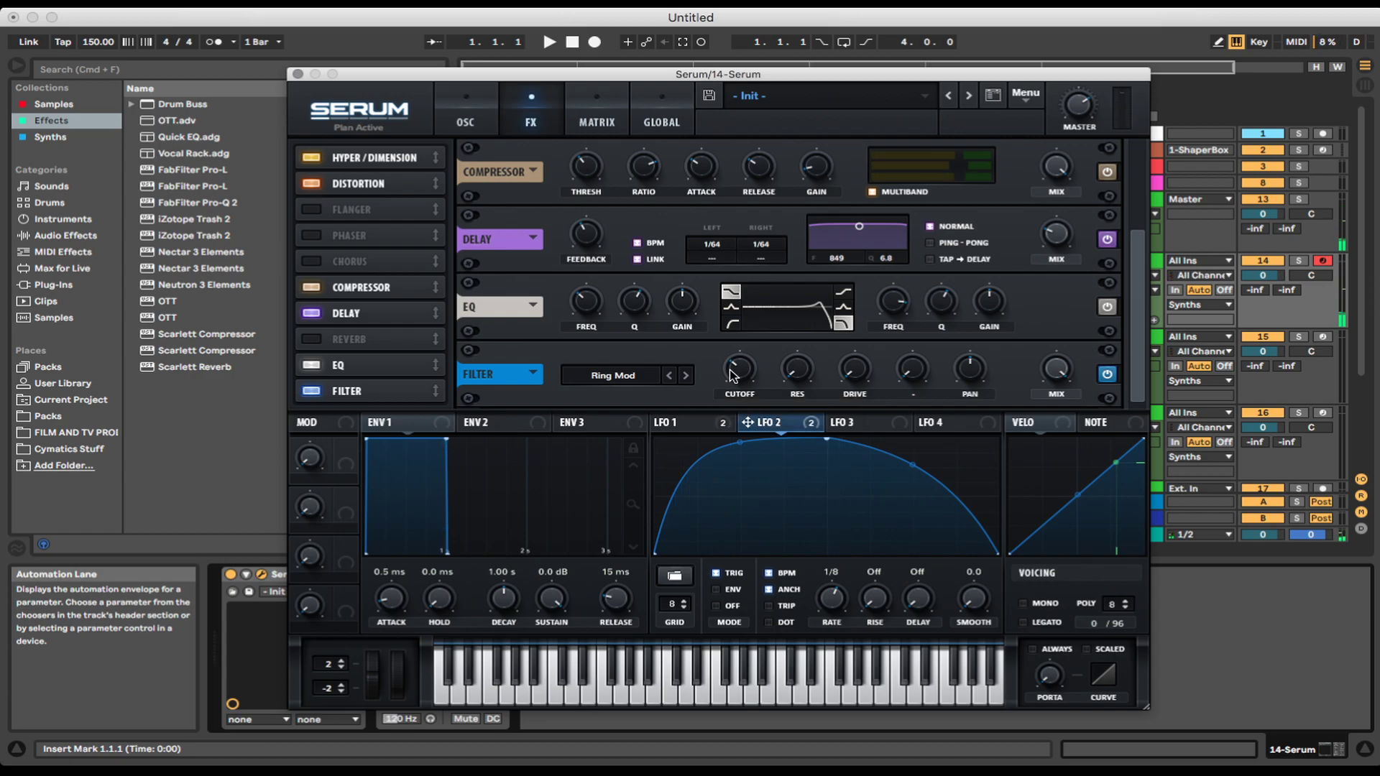
# Set LFO 2's rate to 1/4 and LFO 1's rate to 1/2, auditioning a note.
pyautogui.moveTo(847, 585); pyautogui.dragTo(836, 630)
pyautogui.press('d')
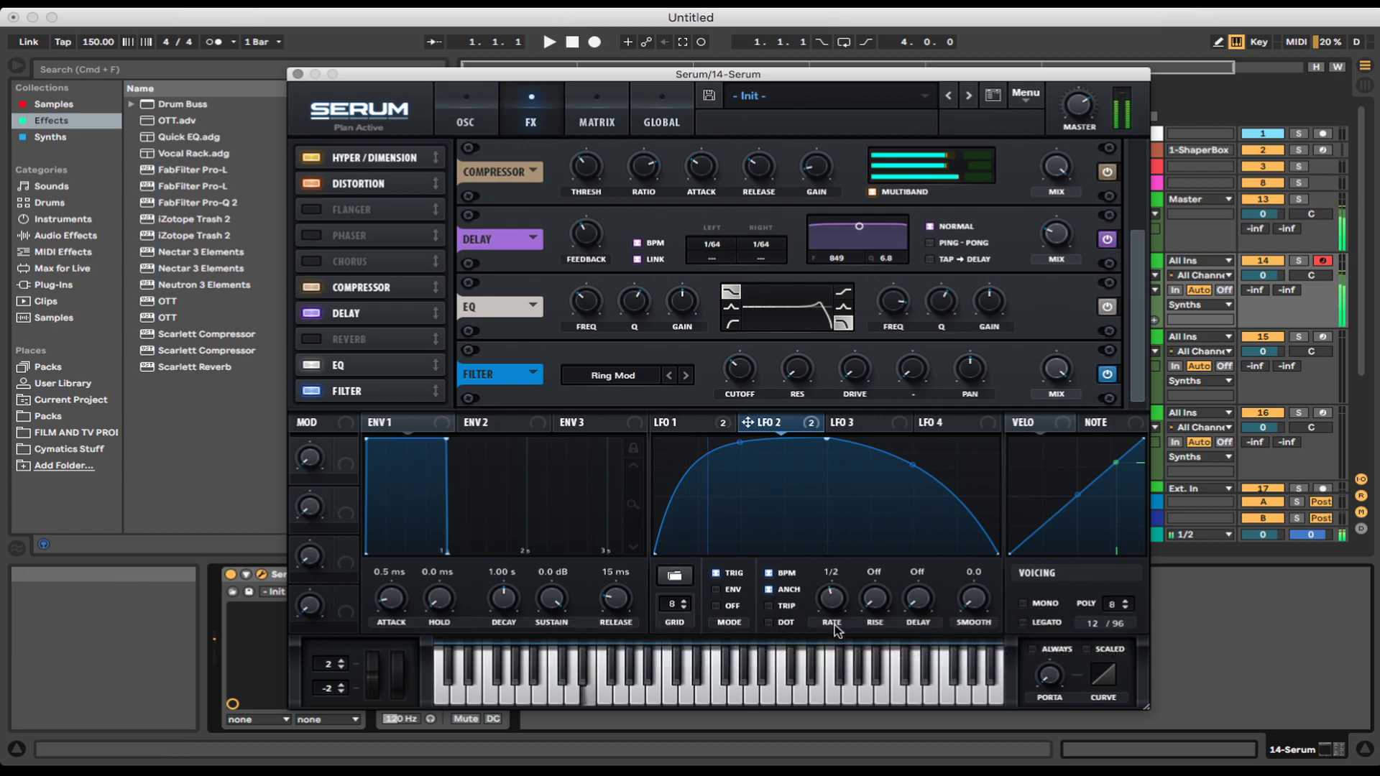
pyautogui.moveTo(835, 625); pyautogui.dragTo(832, 593)
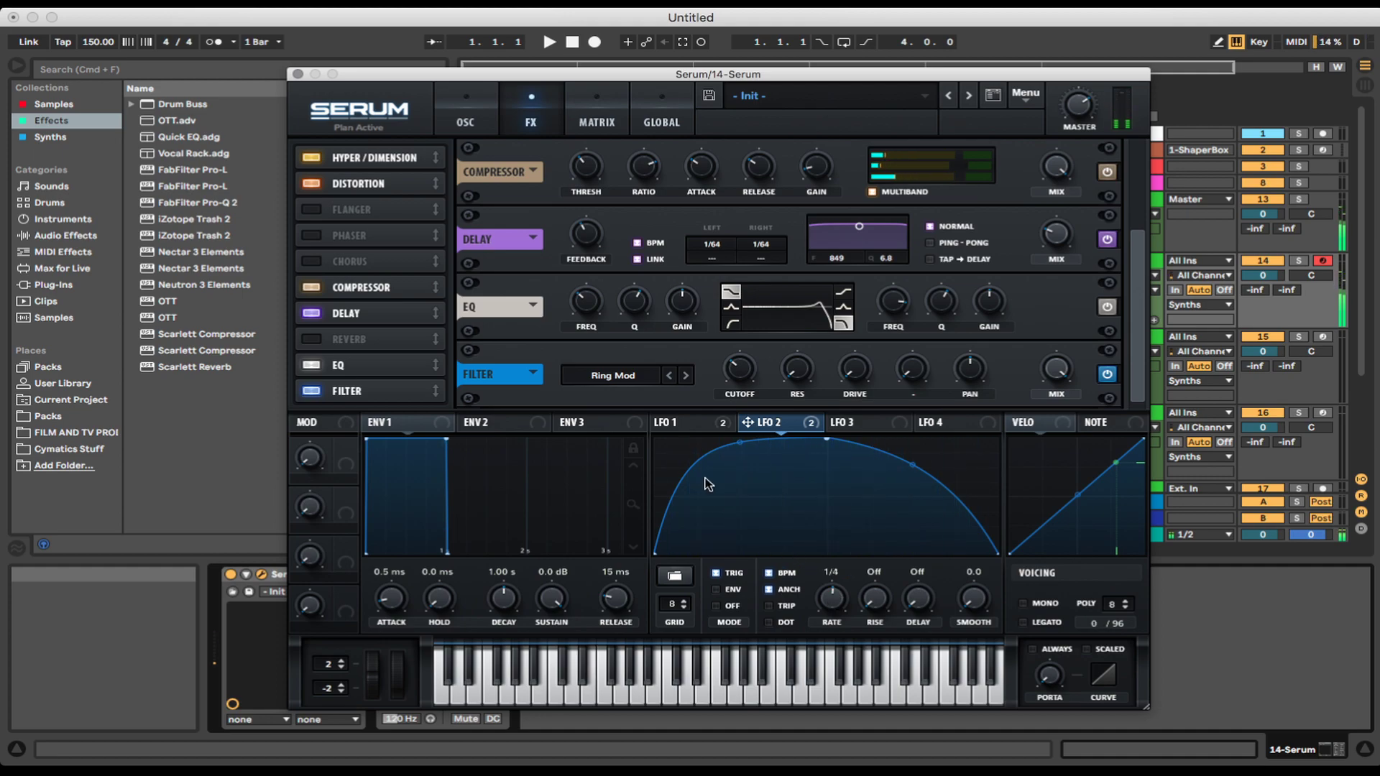
pyautogui.click(680, 424)
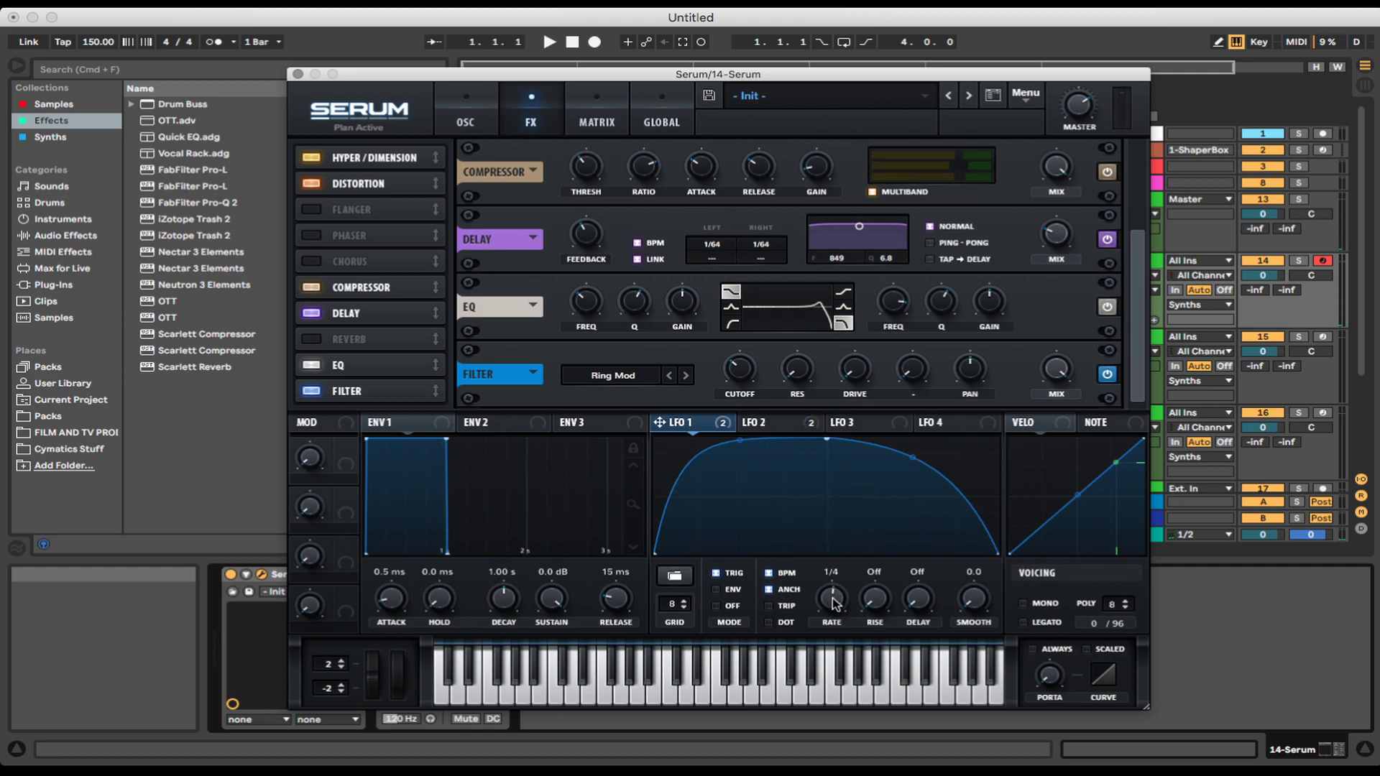
pyautogui.press('d')
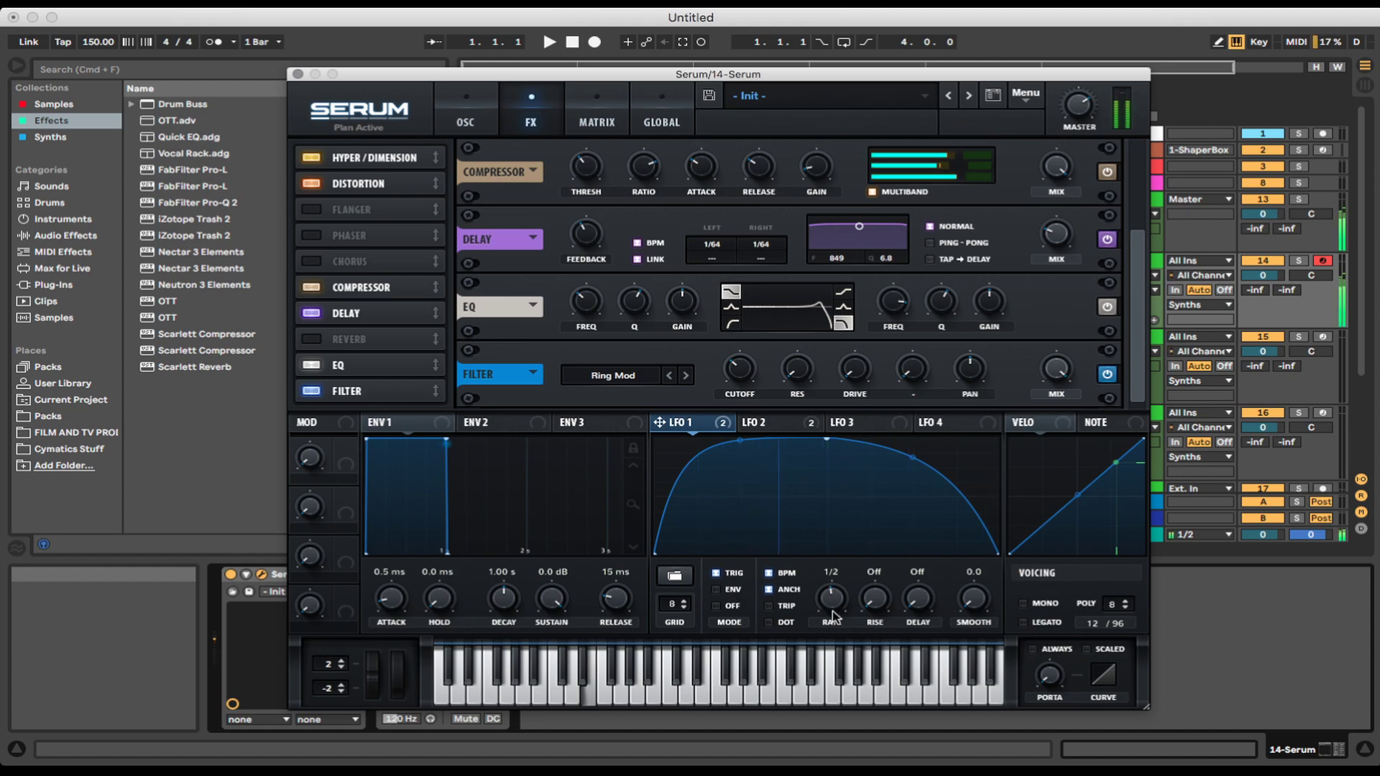
# Raise the Filter effect's drive and adjust the master volume, auditioning a note.
pyautogui.moveTo(852, 366)
pyautogui.moveTo(852, 366); pyautogui.dragTo(841, 317)
pyautogui.press('a')
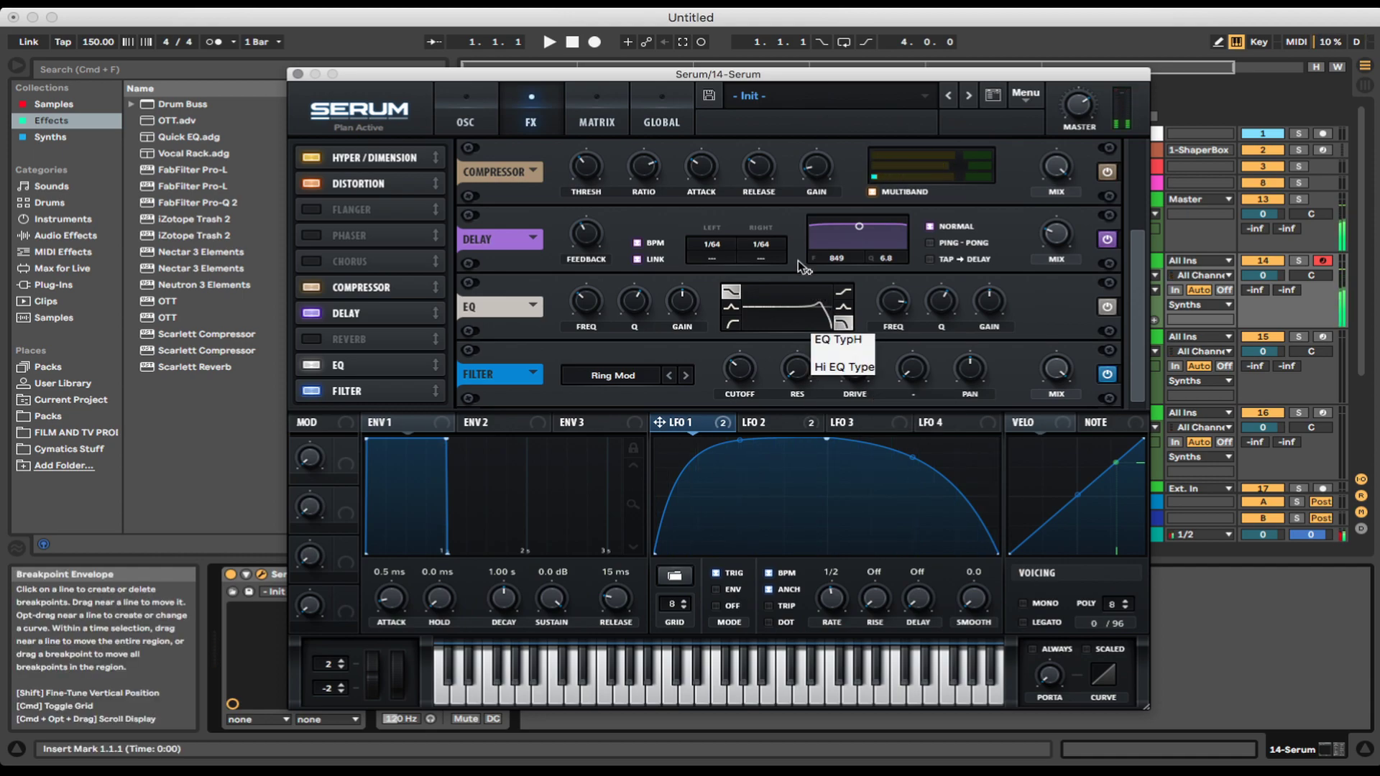
pyautogui.moveTo(1083, 127)
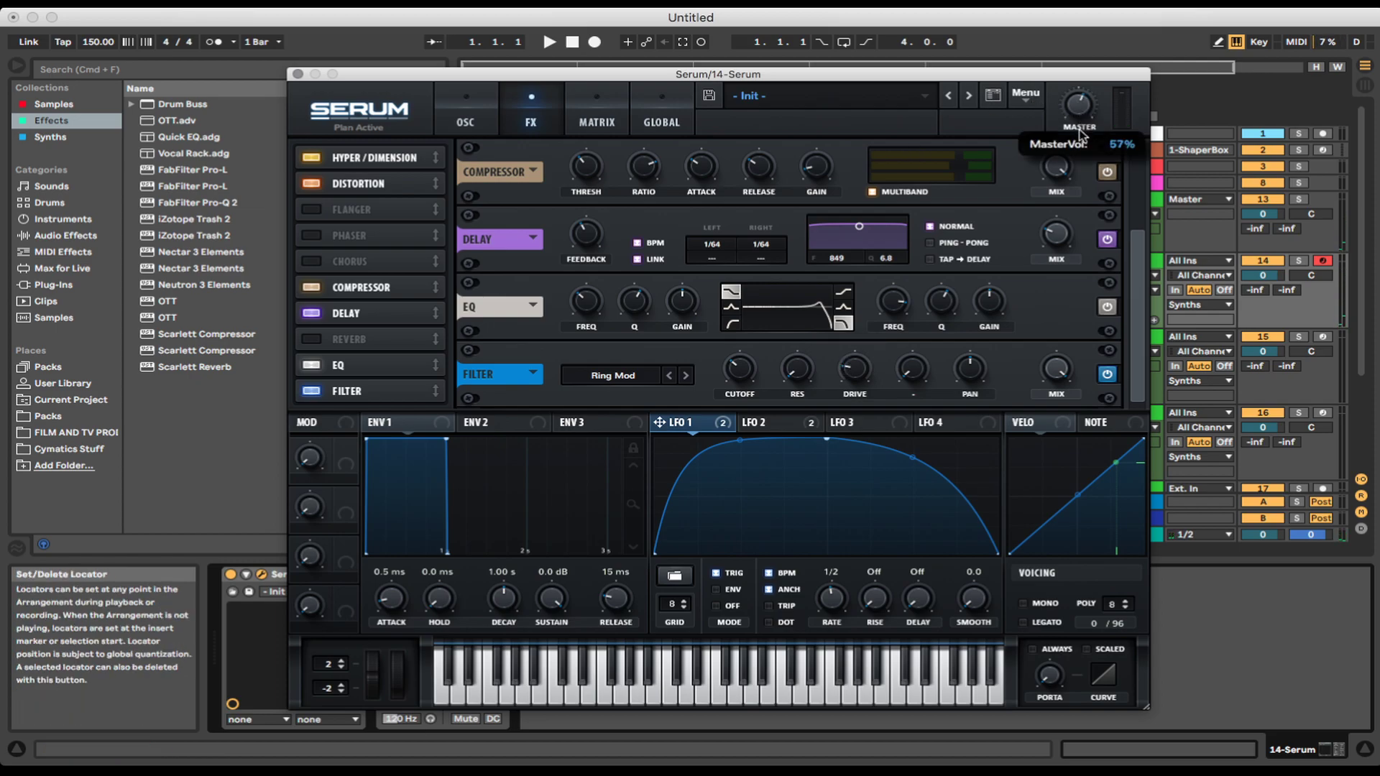
pyautogui.moveTo(1081, 134); pyautogui.dragTo(1082, 138)
pyautogui.press('a')
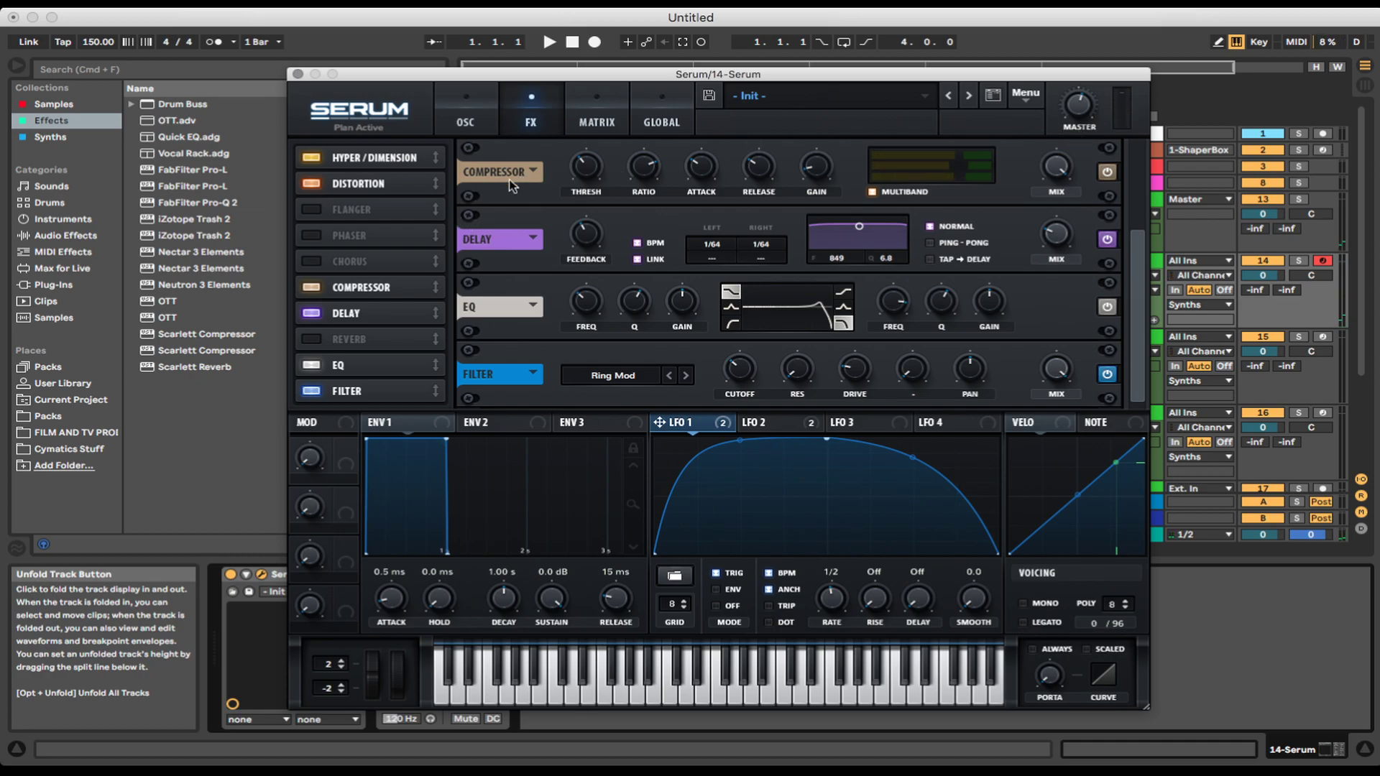
# Enable the Phaser effect and move the Compressor between the EQ and the Filter in the effects chain.
pyautogui.click(312, 236)
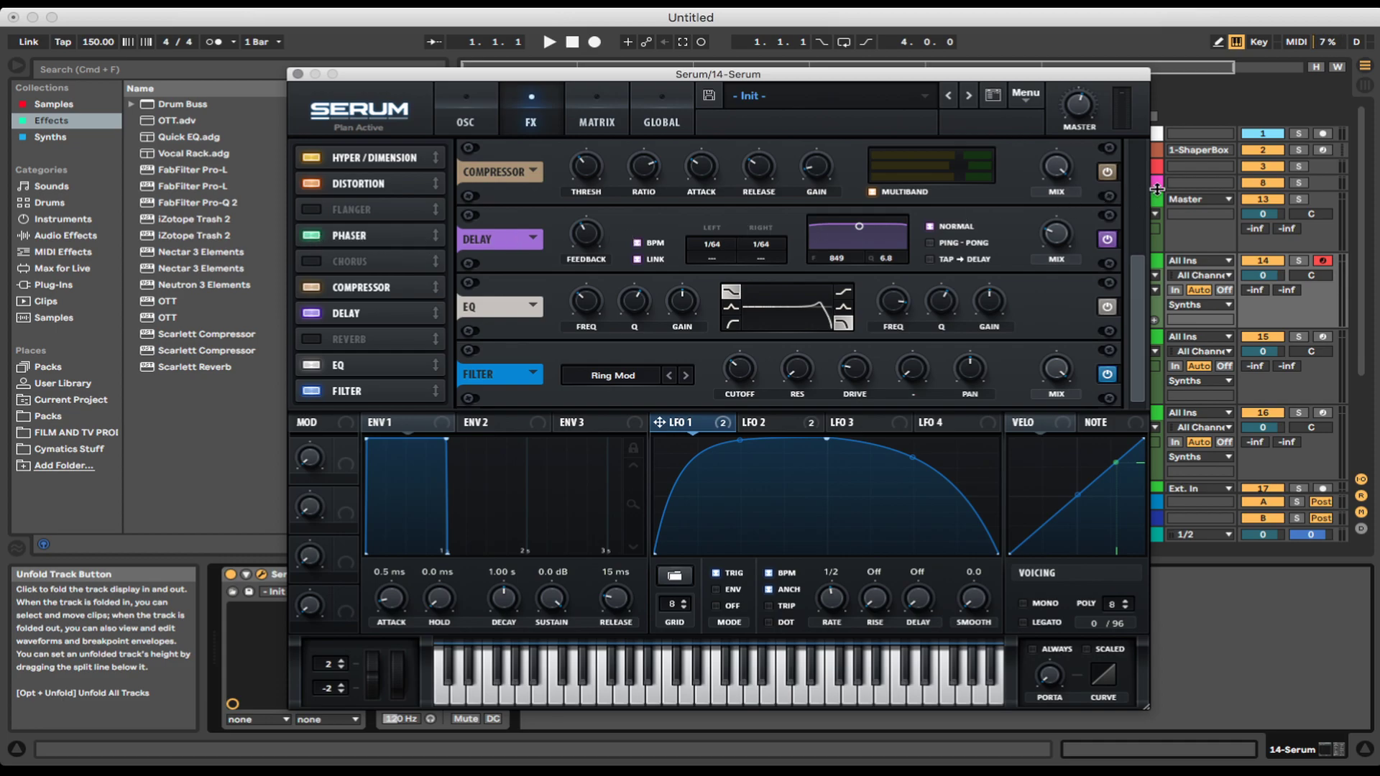
pyautogui.moveTo(1137, 295); pyautogui.dragTo(1132, 176)
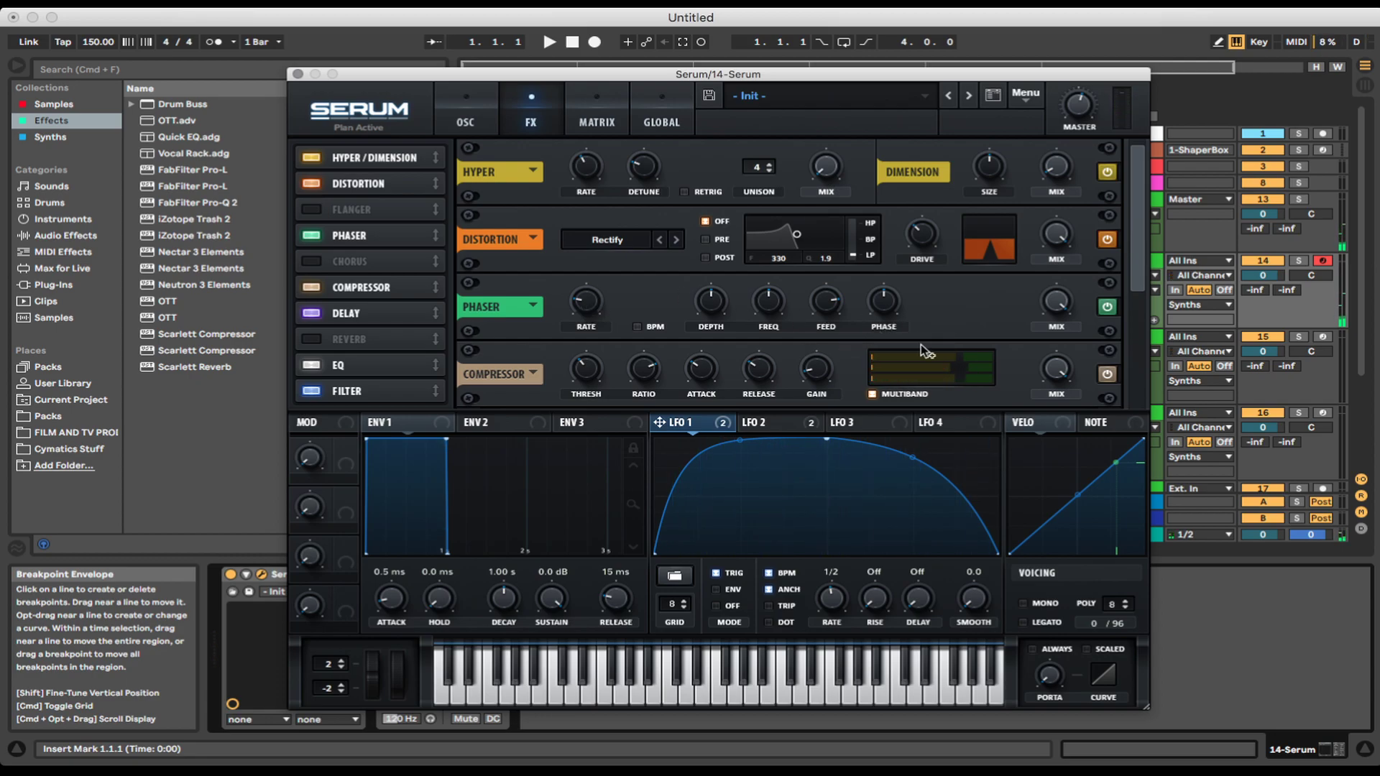
pyautogui.moveTo(1138, 248); pyautogui.dragTo(1121, 321)
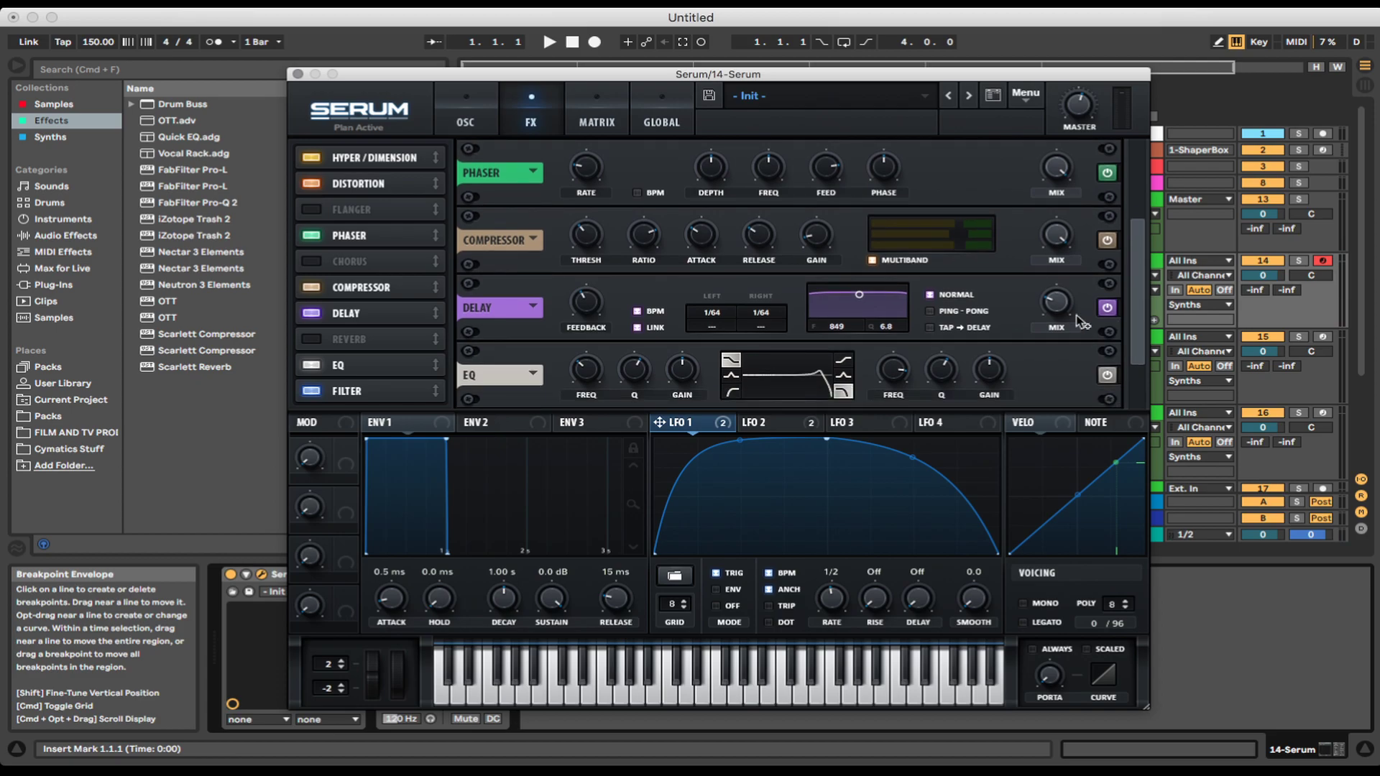
pyautogui.moveTo(360, 276); pyautogui.dragTo(370, 368)
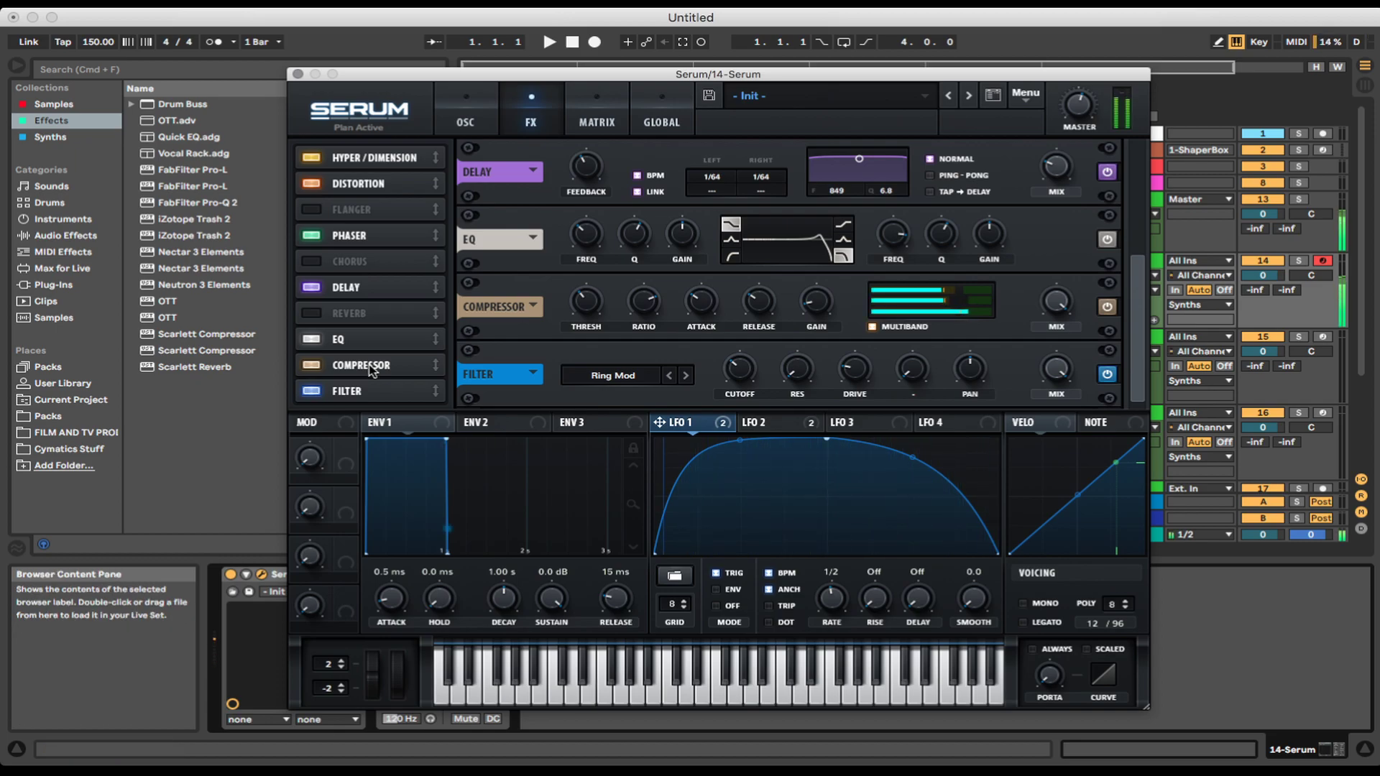
# Assign LFO 3 in Trig mode to the Ring Mod filter's cutoff and audition notes in a lower octave.
pyautogui.click(891, 425)
pyautogui.click(716, 574)
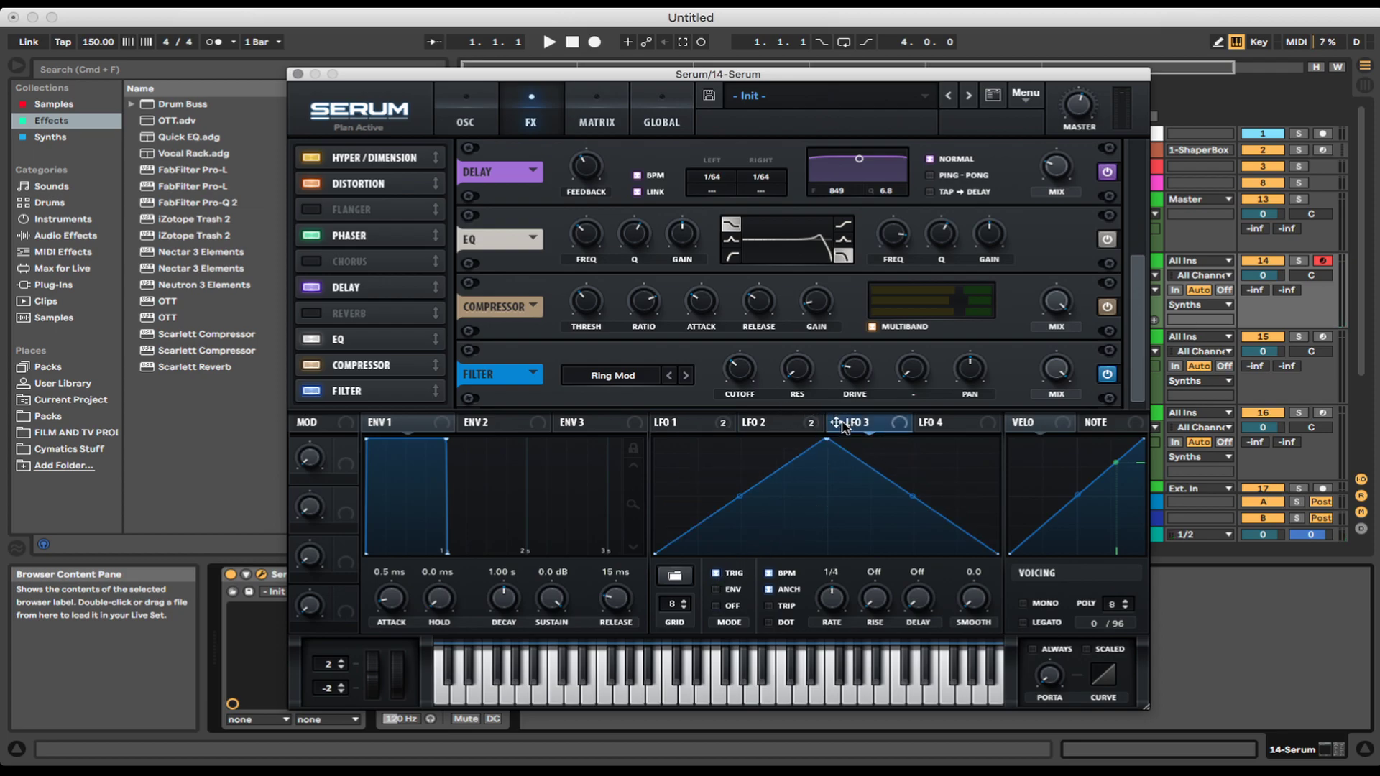
pyautogui.moveTo(836, 424); pyautogui.dragTo(728, 356)
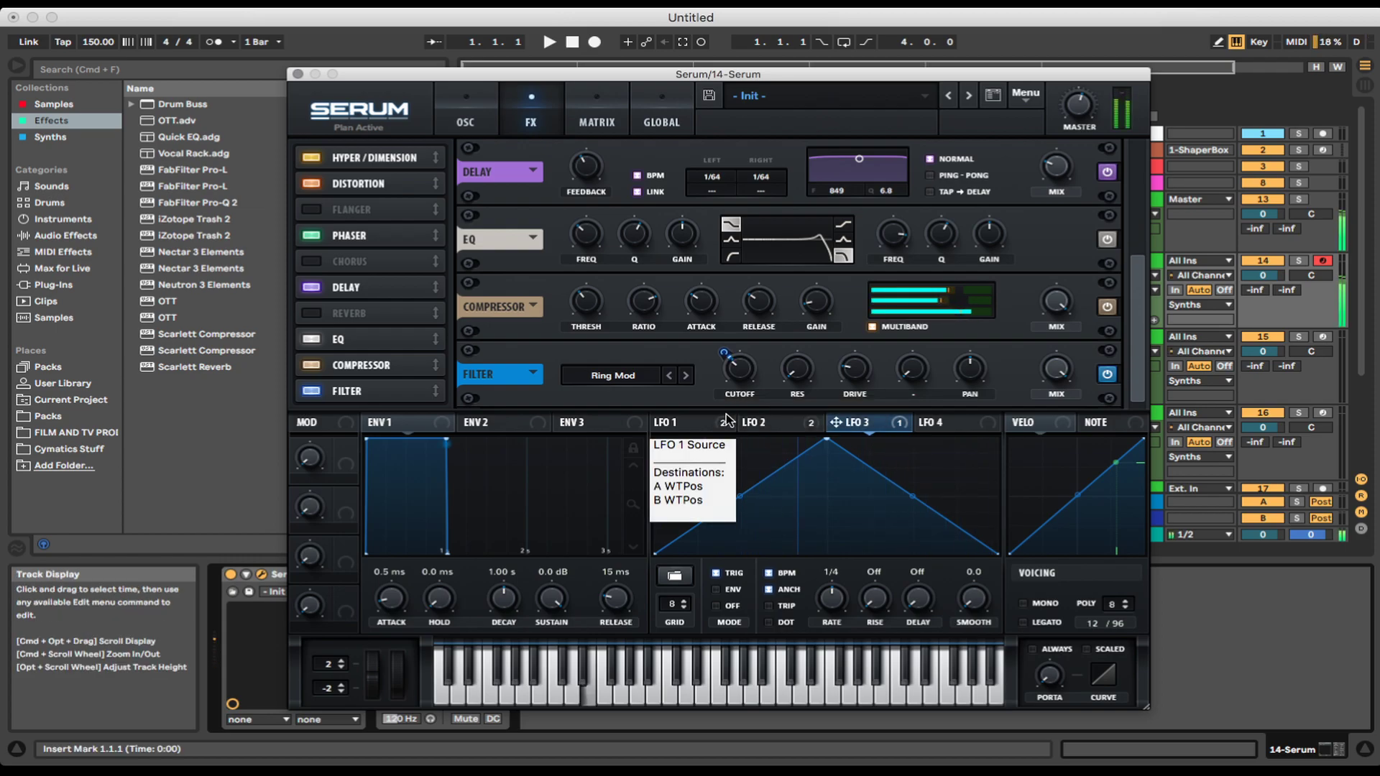
pyautogui.press('z')
pyautogui.press('a')
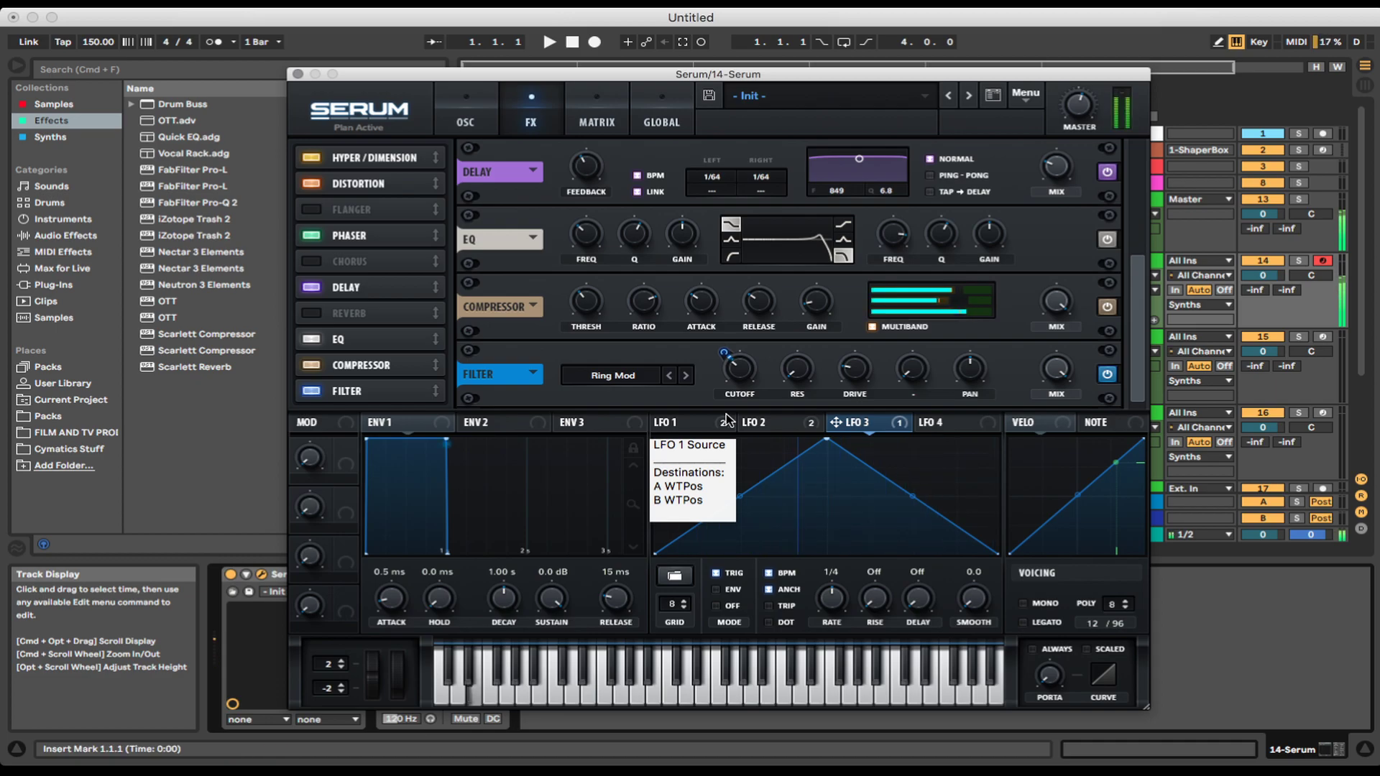
# Set oscillator A's octave to -1 and oscillator B's semitone offset to +7.
pyautogui.click(469, 122)
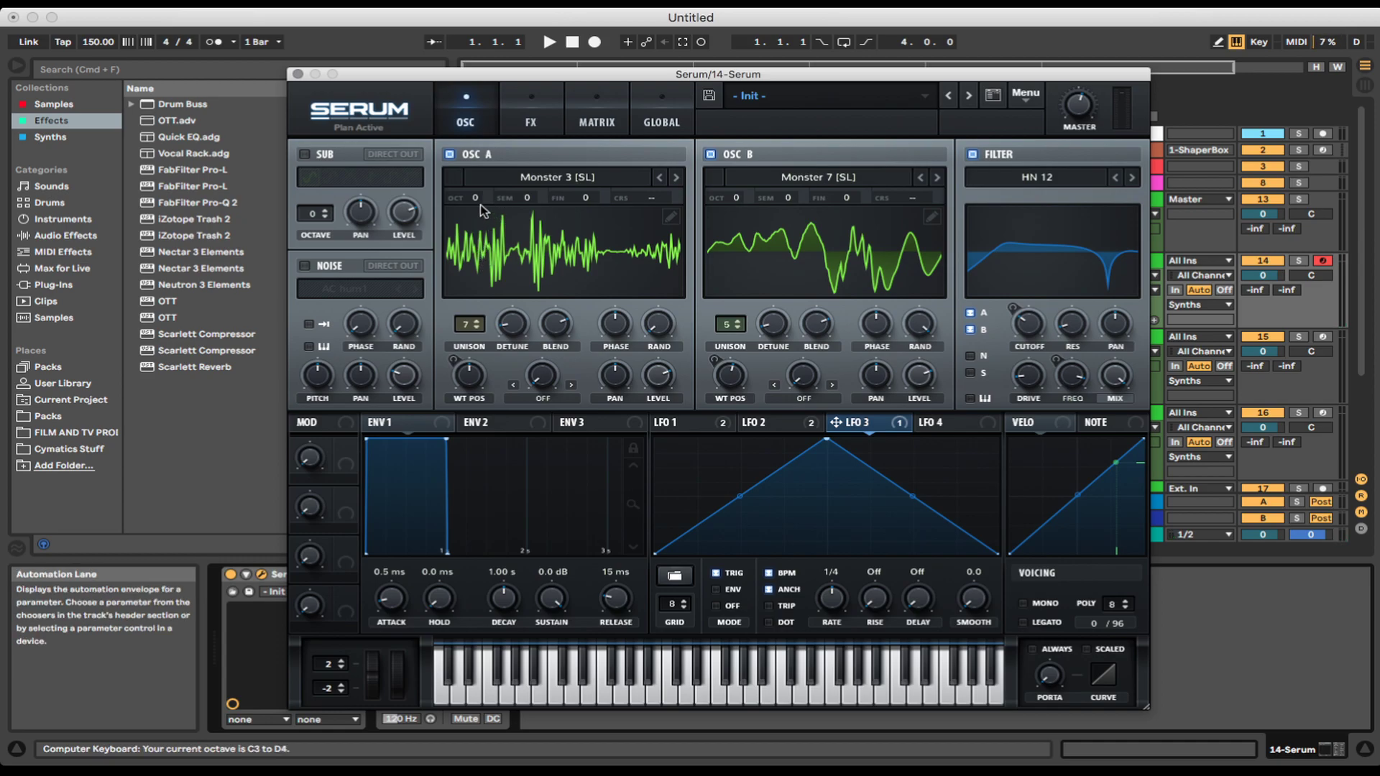
pyautogui.moveTo(471, 200); pyautogui.dragTo(474, 239)
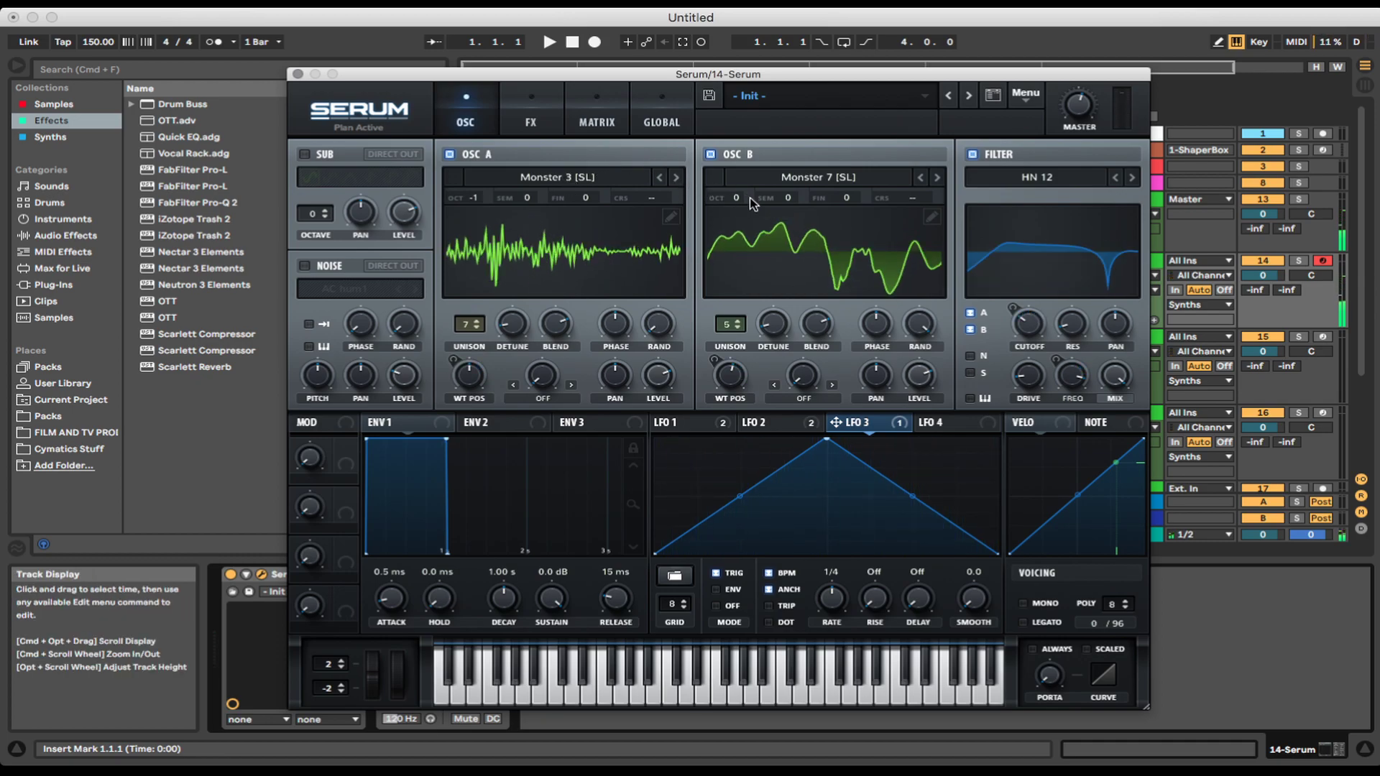
pyautogui.moveTo(789, 204); pyautogui.dragTo(785, 148)
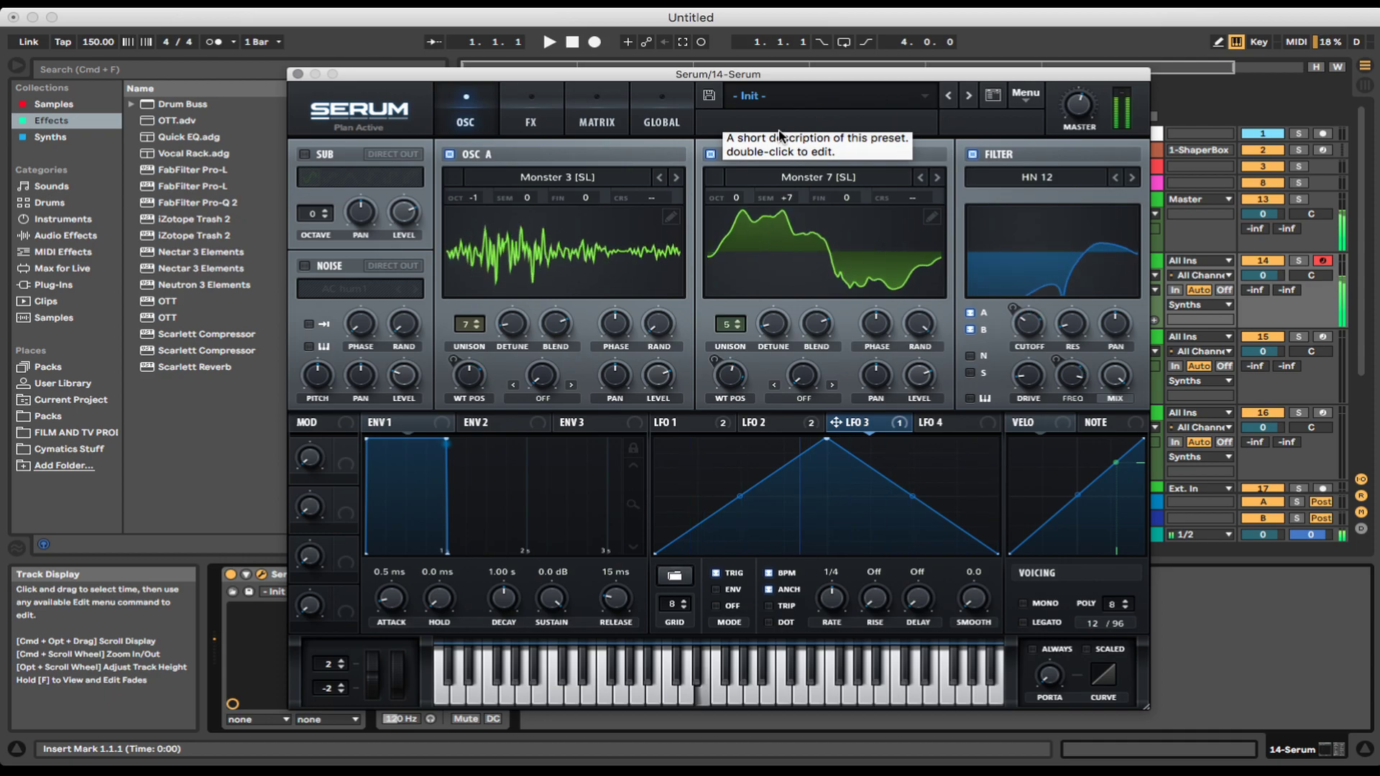
# Set LFO 1's rate to 1/4 and bring up LFO 2's settings.
pyautogui.click(695, 422)
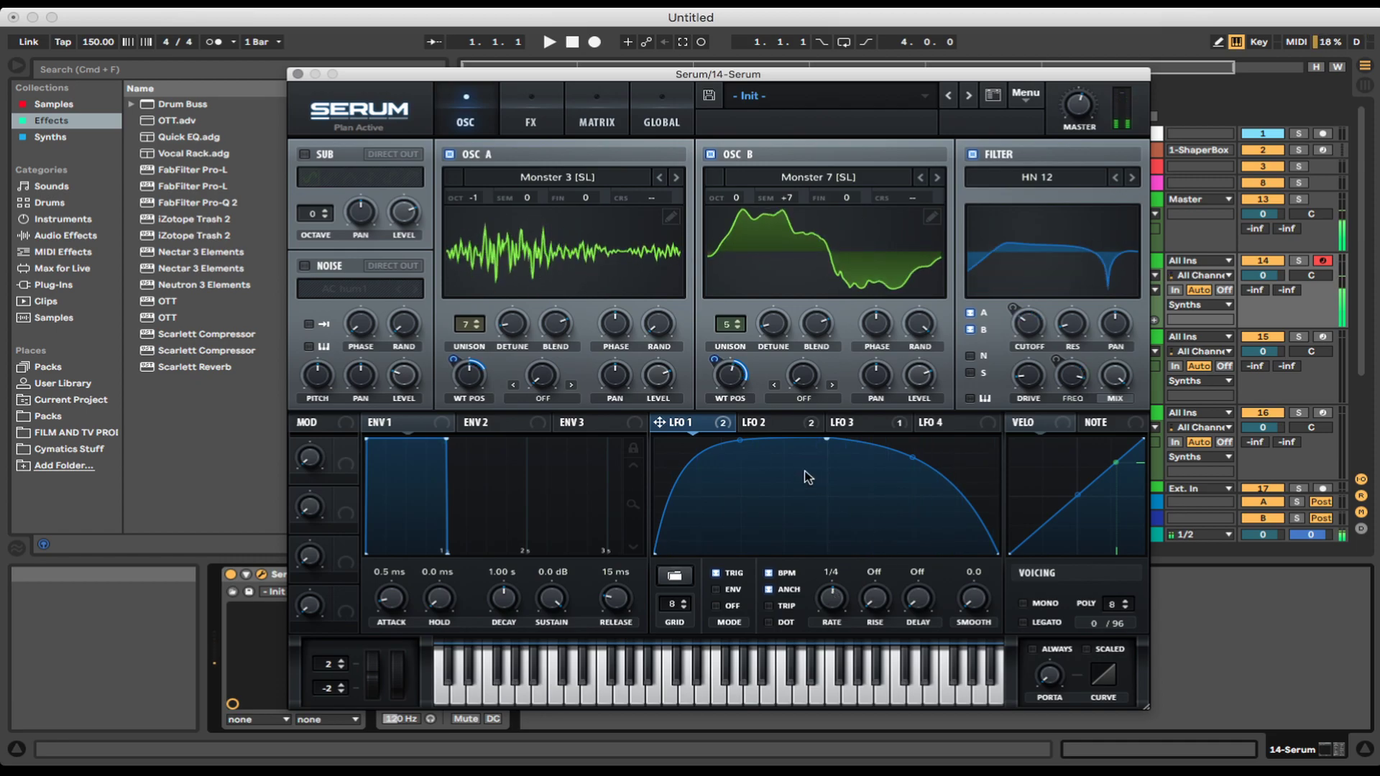
pyautogui.click(788, 427)
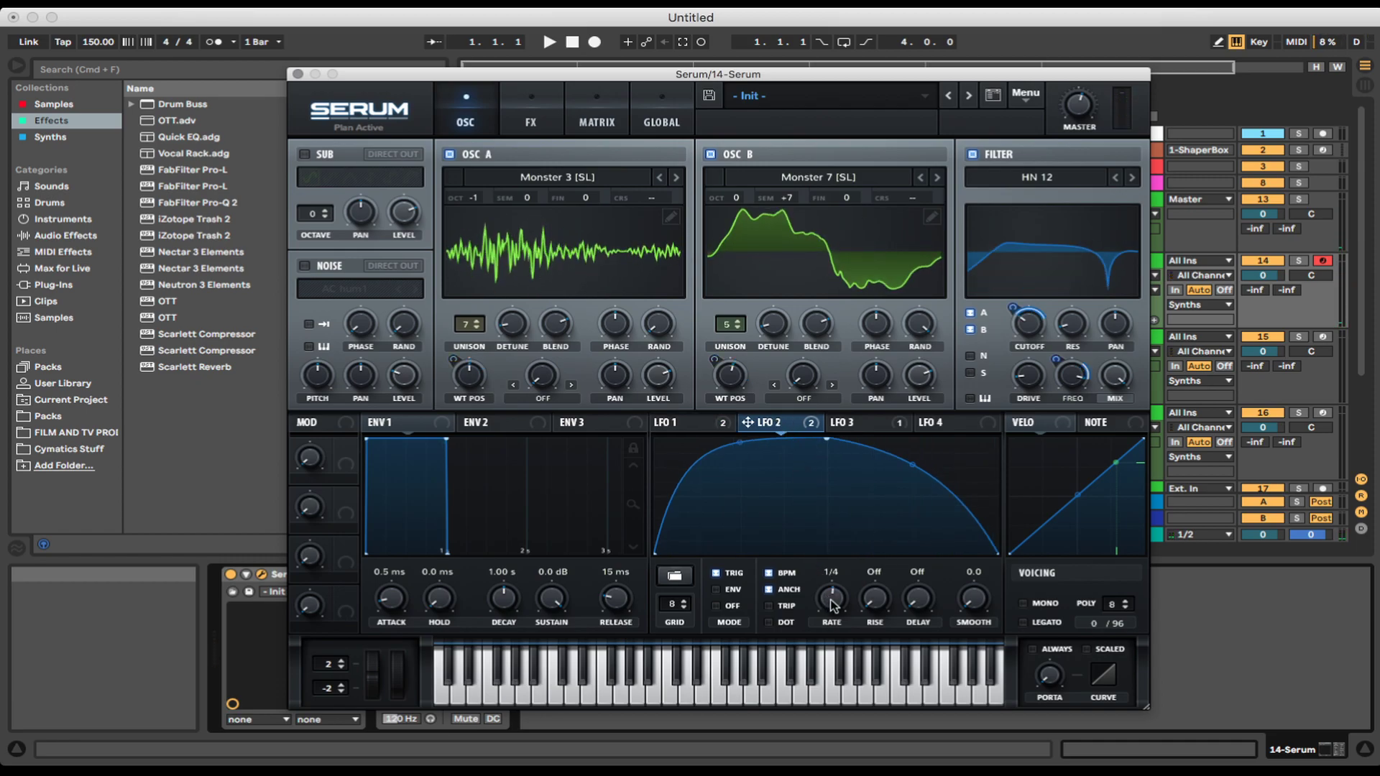